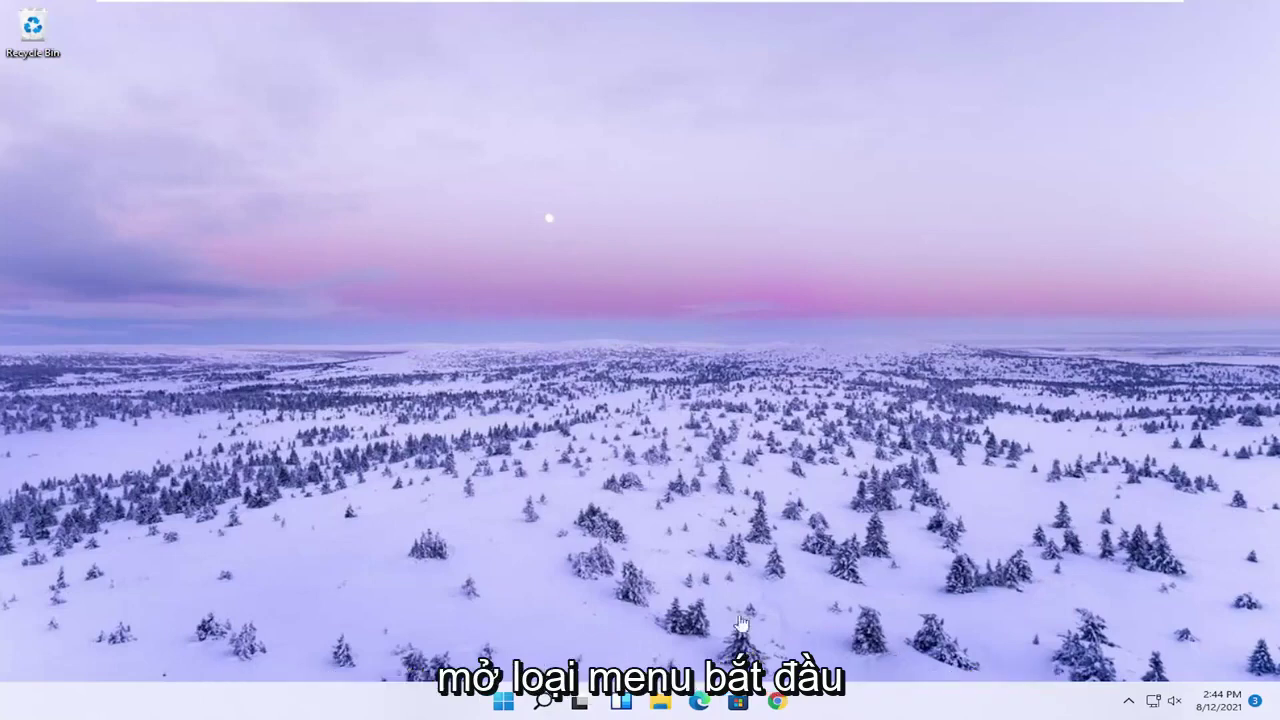
Find 'regedit' in Windows Search and run Registry Editor as administrator, approving the UAC prompt.
{"action": "left_click", "coordinate": [555, 706]}
{"action": "type", "text": "reg"}
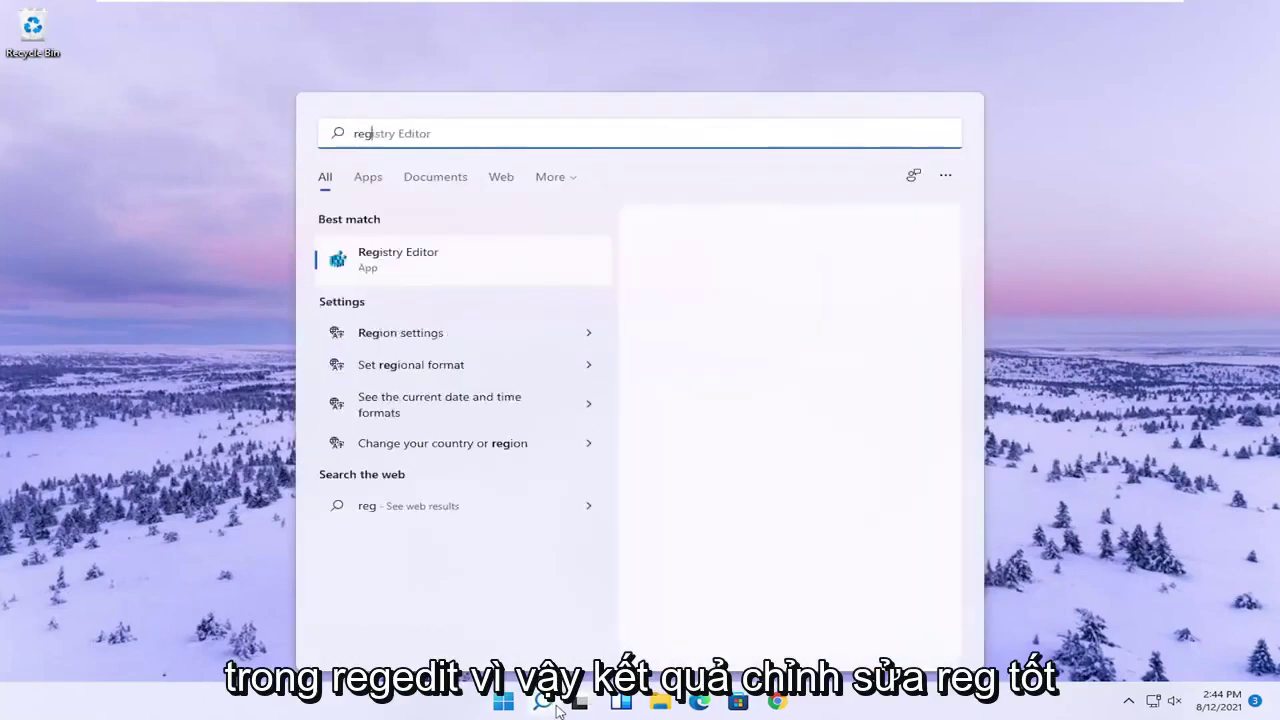
{"action": "type", "text": "edit"}
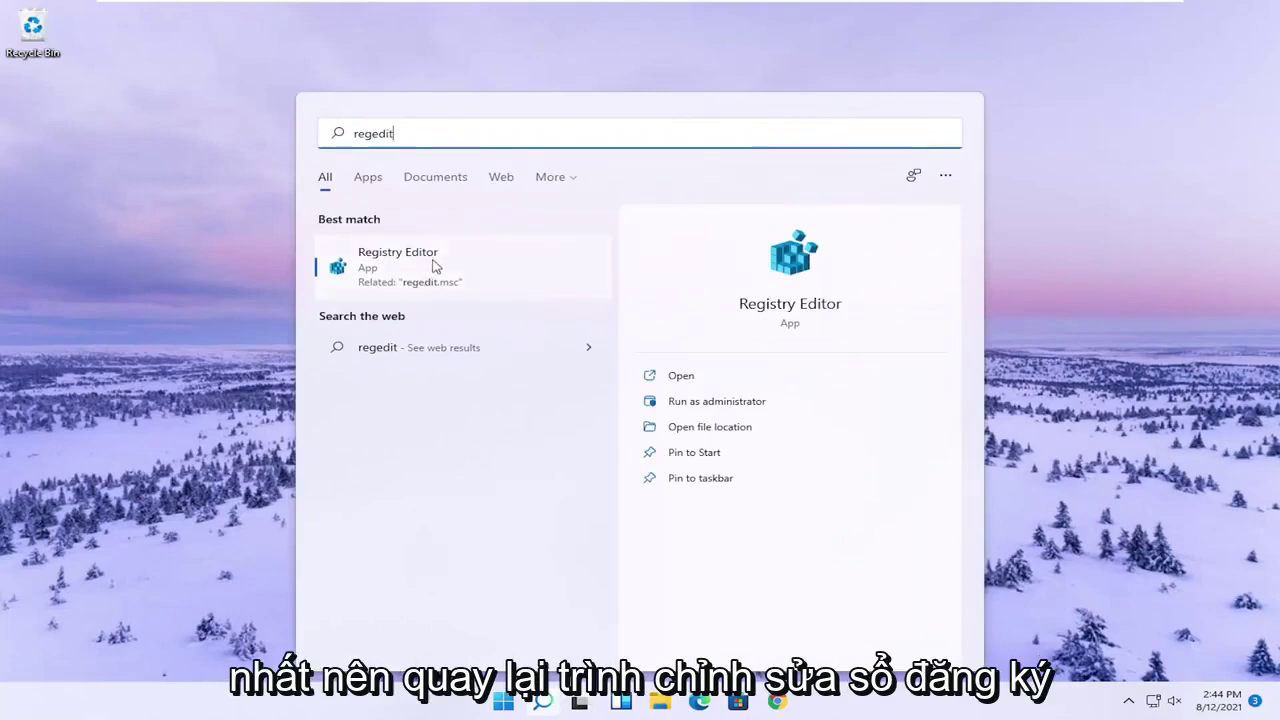
{"action": "right_click", "coordinate": [401, 271]}
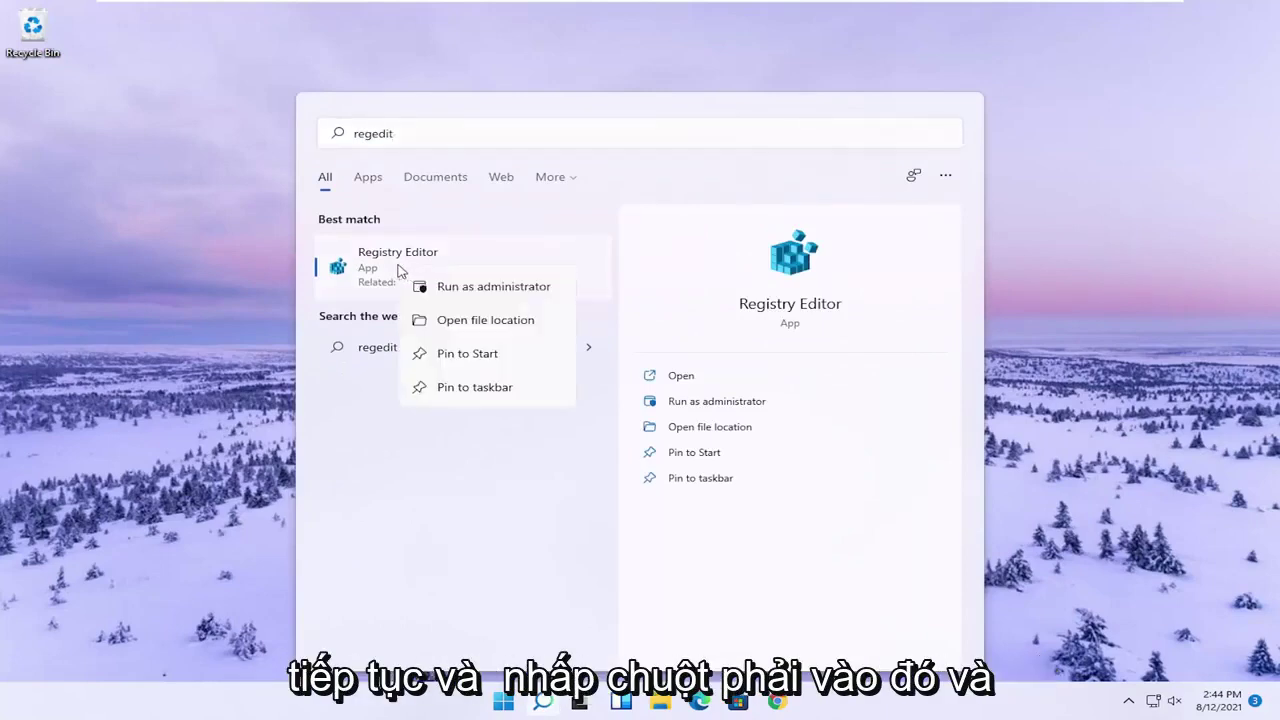
{"action": "left_click", "coordinate": [459, 288]}
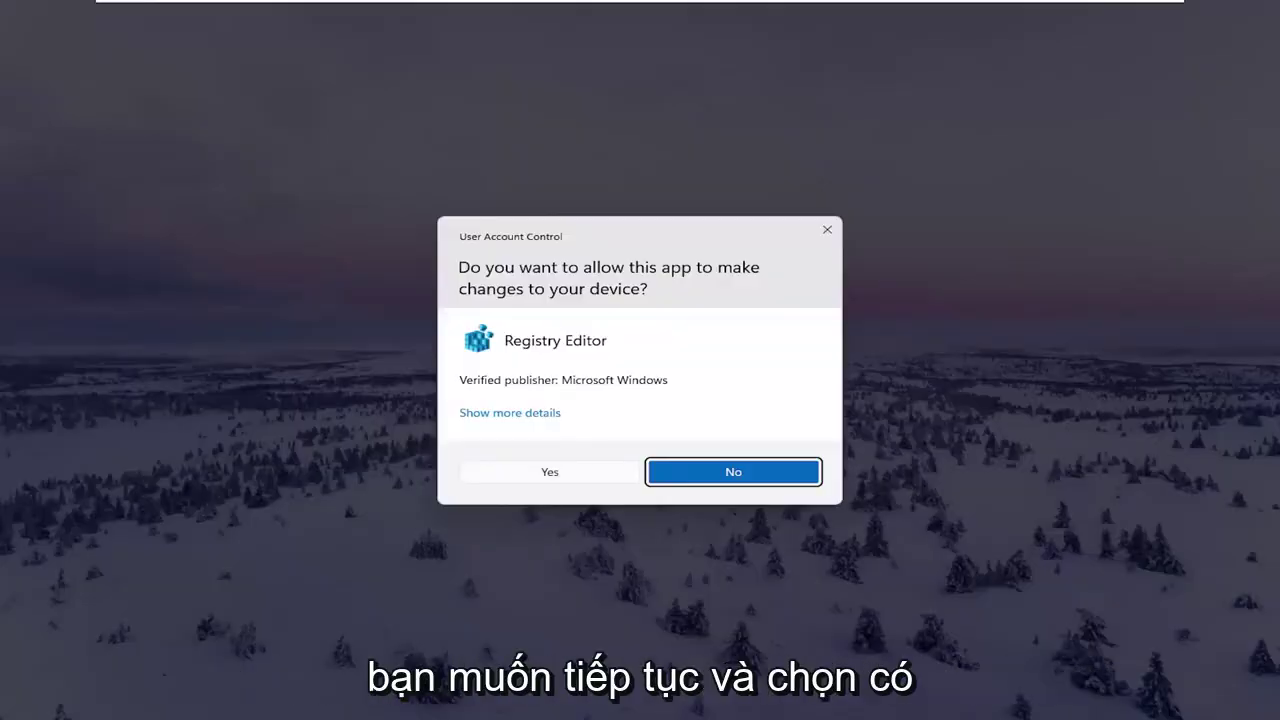
{"action": "left_click", "coordinate": [542, 476]}
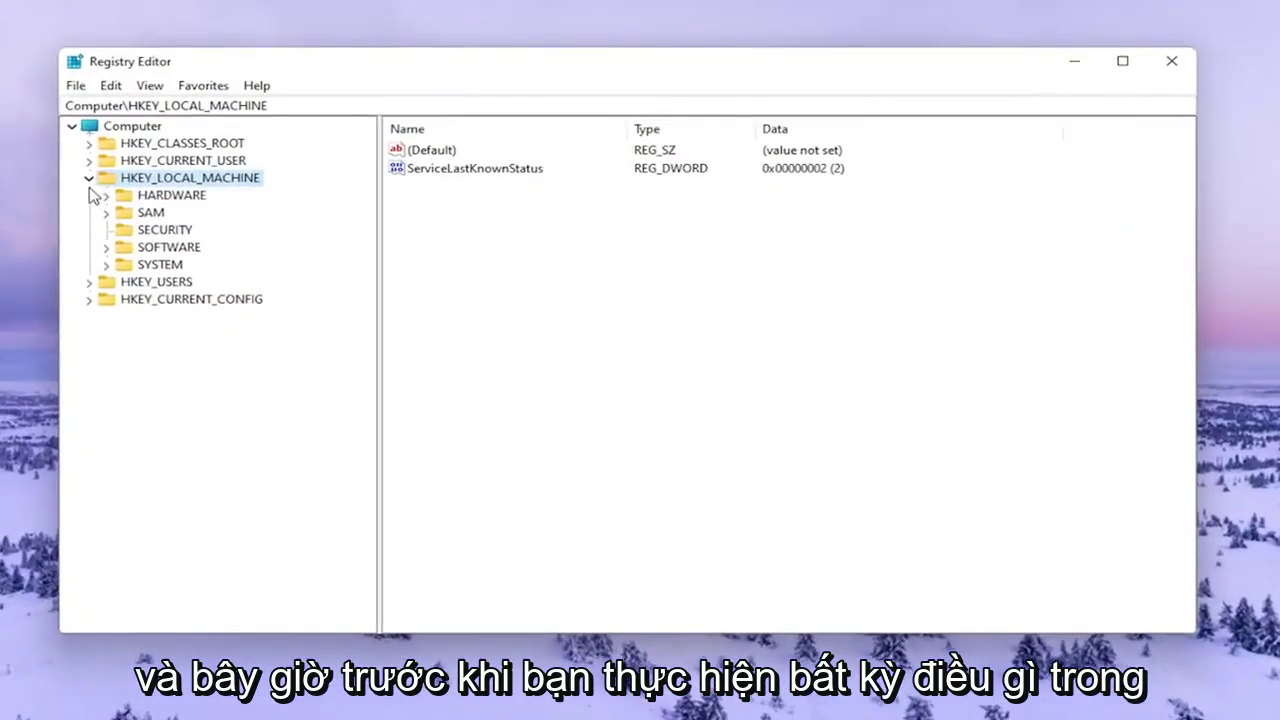
Collapse HKEY_LOCAL_MACHINE, select Computer, and open then cancel the registry Export dialog.
{"action": "left_click", "coordinate": [179, 175]}
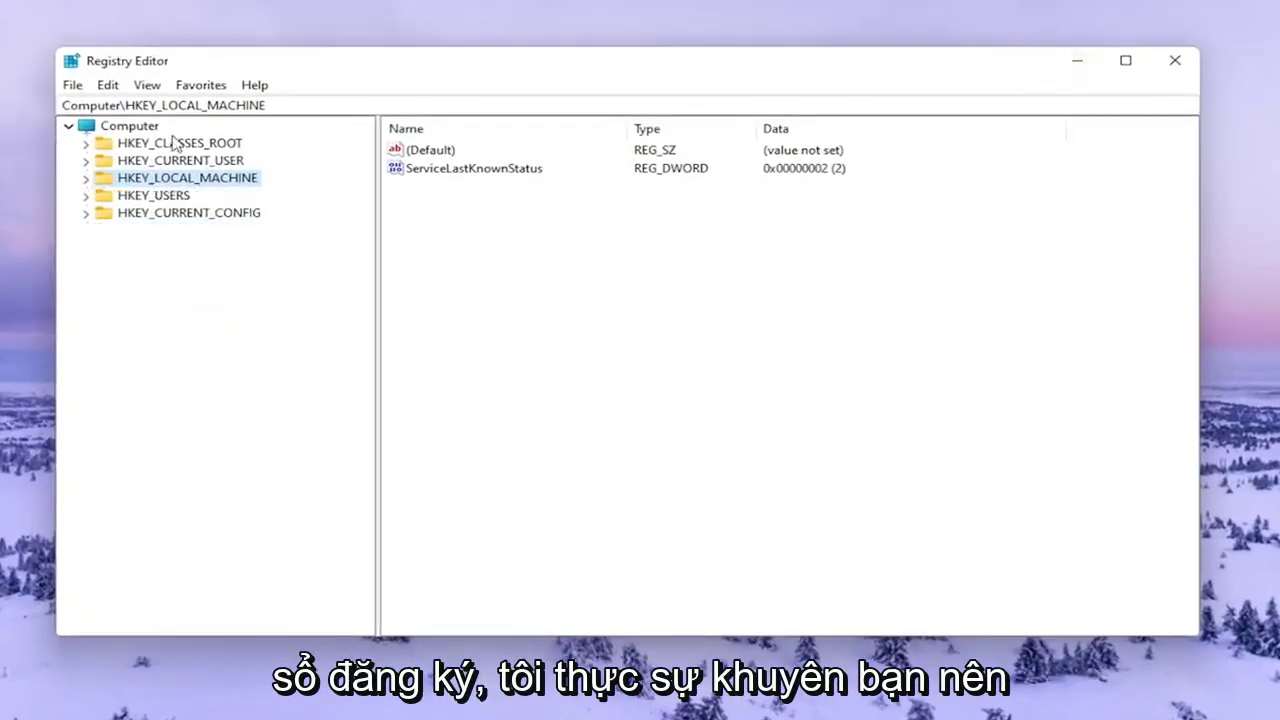
{"action": "left_click", "coordinate": [129, 125]}
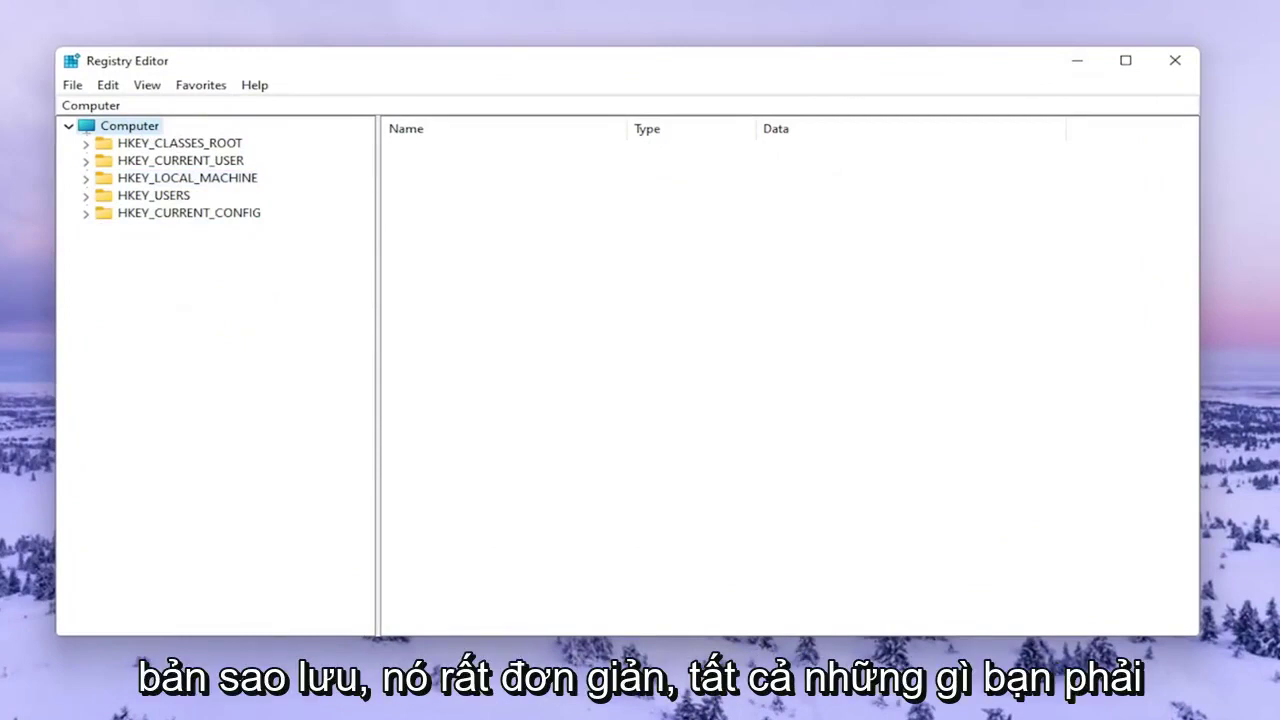
{"action": "left_click", "coordinate": [72, 85]}
{"action": "left_click", "coordinate": [100, 126]}
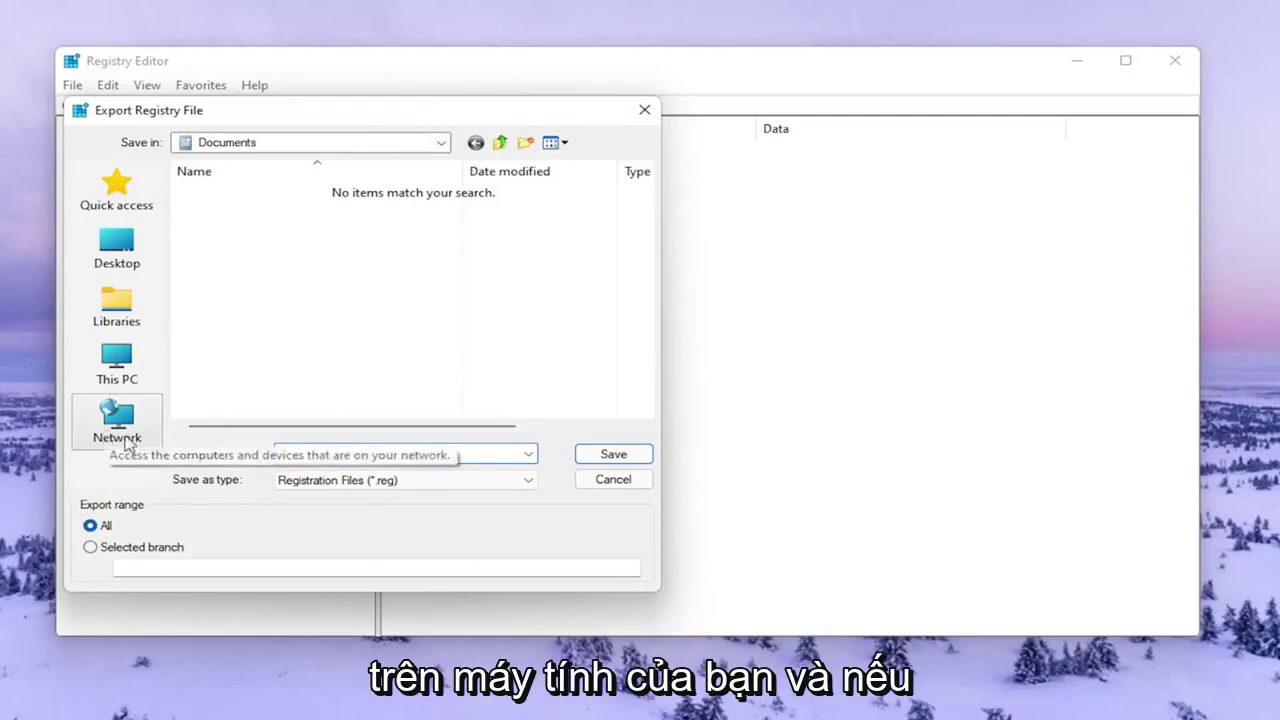
{"action": "left_click", "coordinate": [589, 485]}
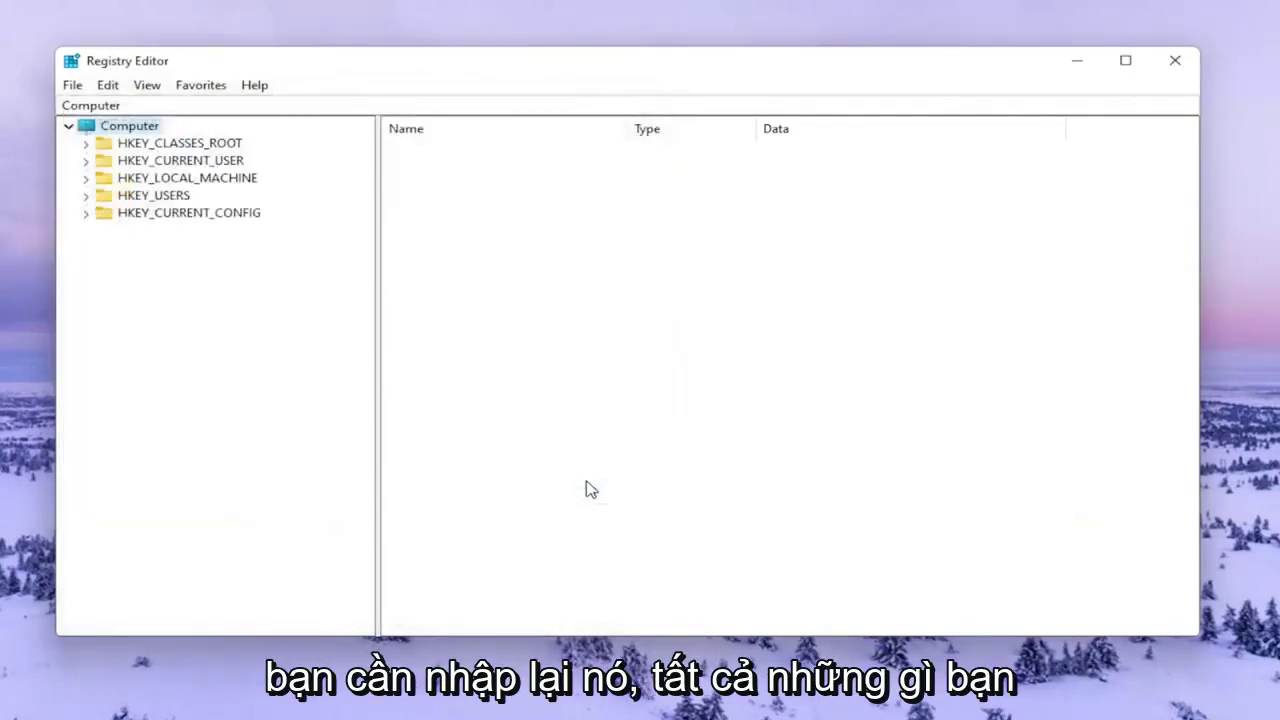
Open the registry Import dialog and cancel it.
{"action": "left_click", "coordinate": [73, 86]}
{"action": "left_click", "coordinate": [115, 107]}
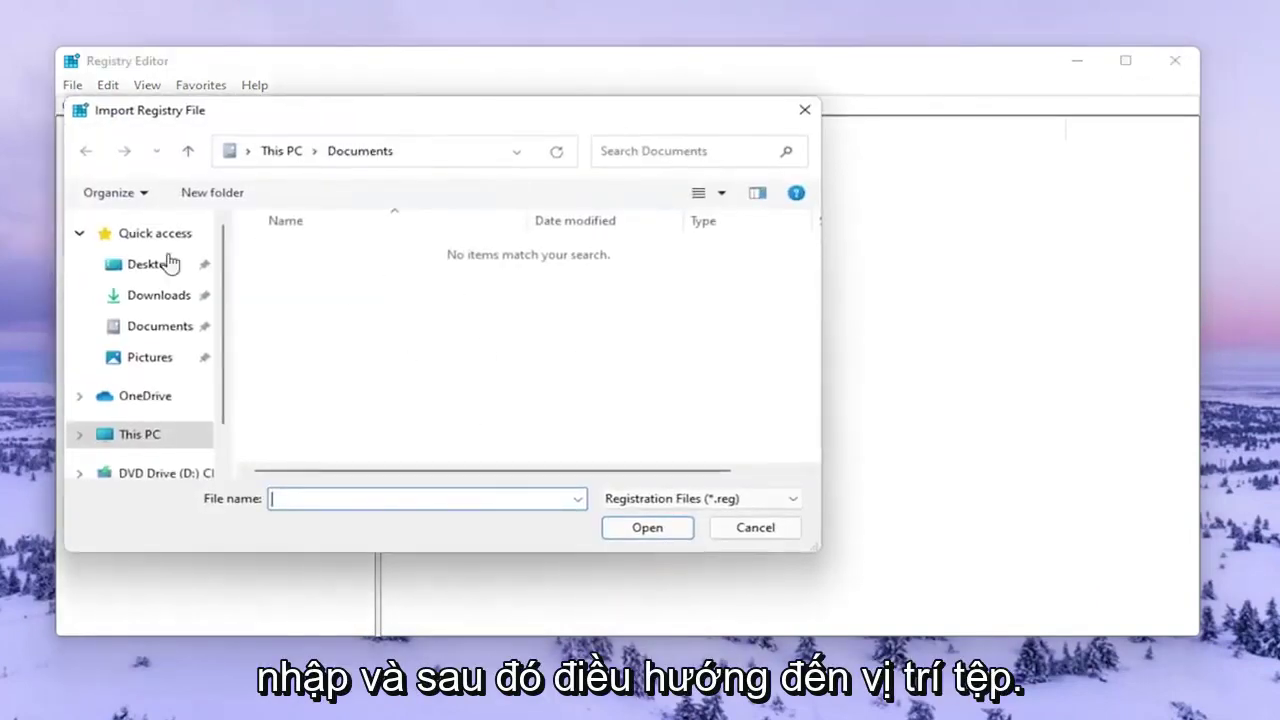
{"action": "left_click", "coordinate": [781, 536]}
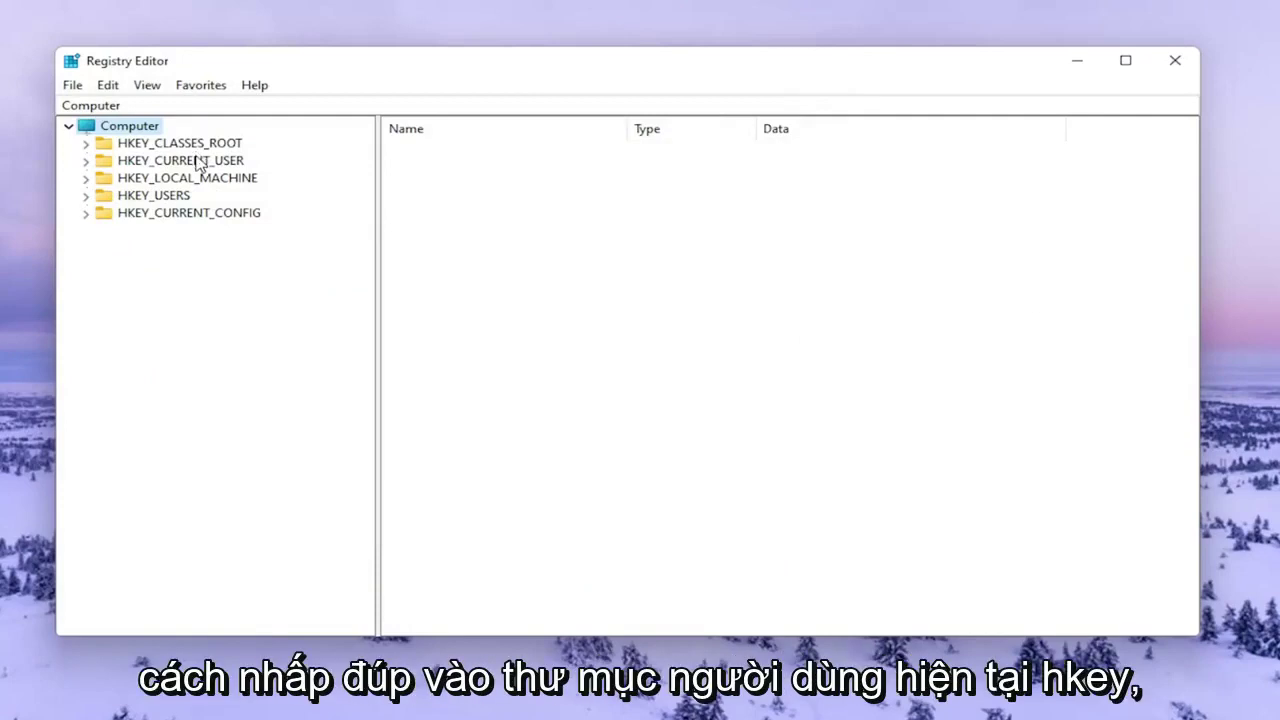
Expand HKEY_CURRENT_USER, then Software, then Classes in the key tree.
{"action": "double_click", "coordinate": [197, 162]}
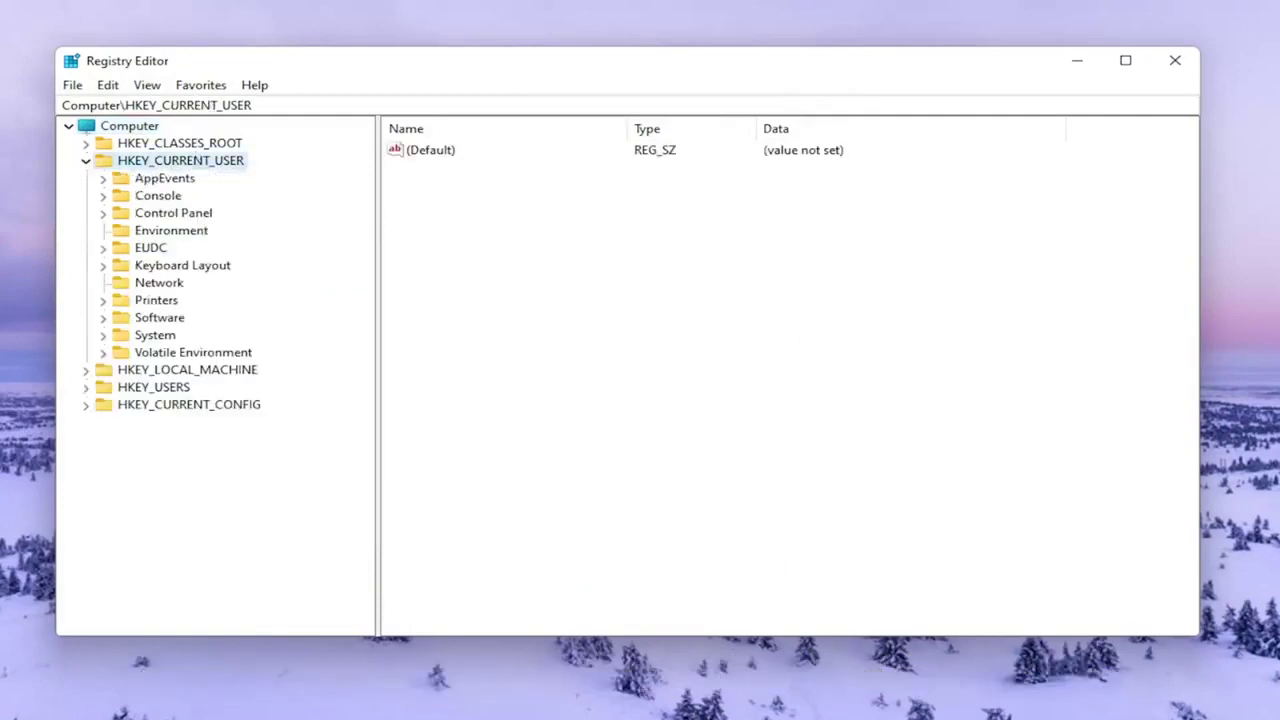
{"action": "left_click", "coordinate": [160, 318]}
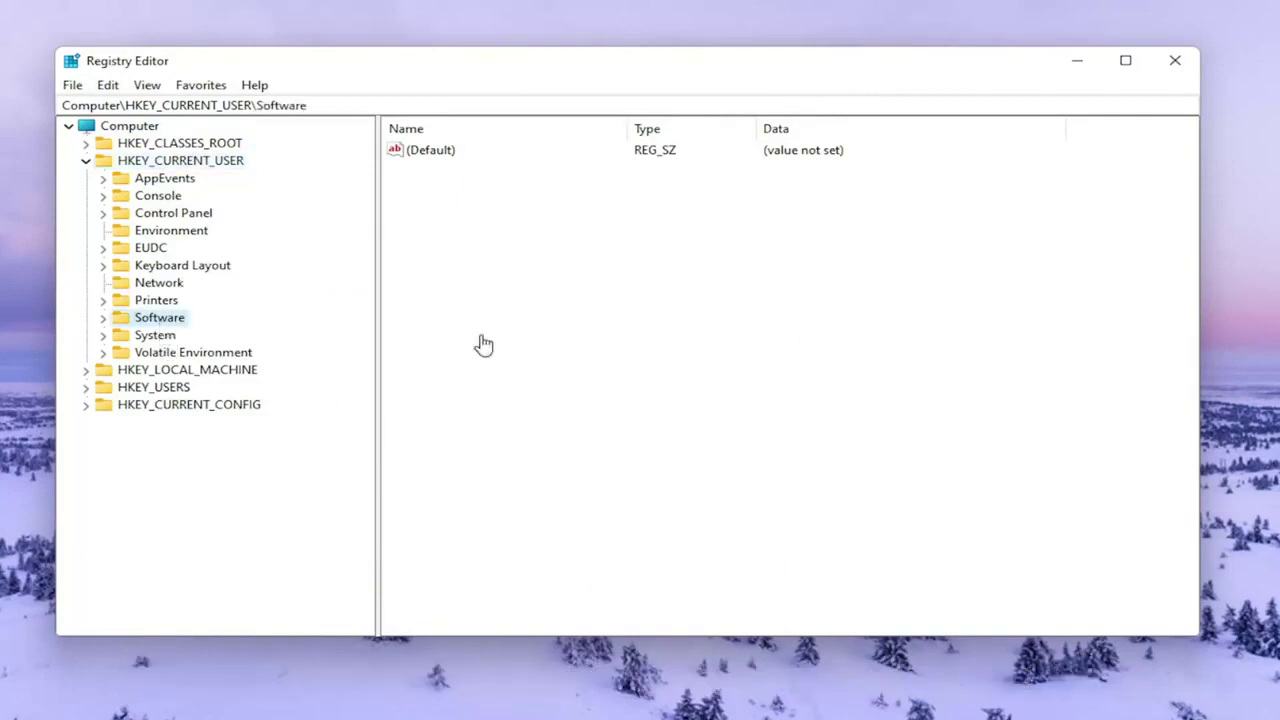
{"action": "double_click", "coordinate": [145, 317]}
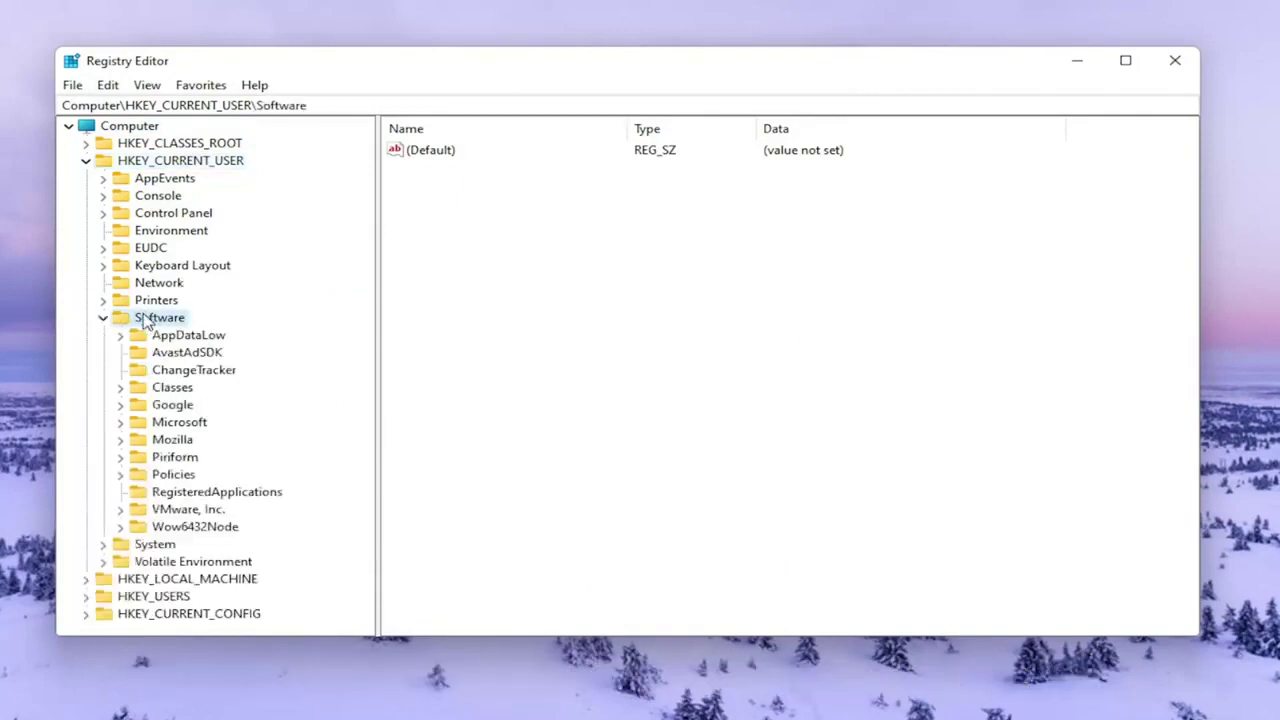
{"action": "left_click", "coordinate": [168, 389]}
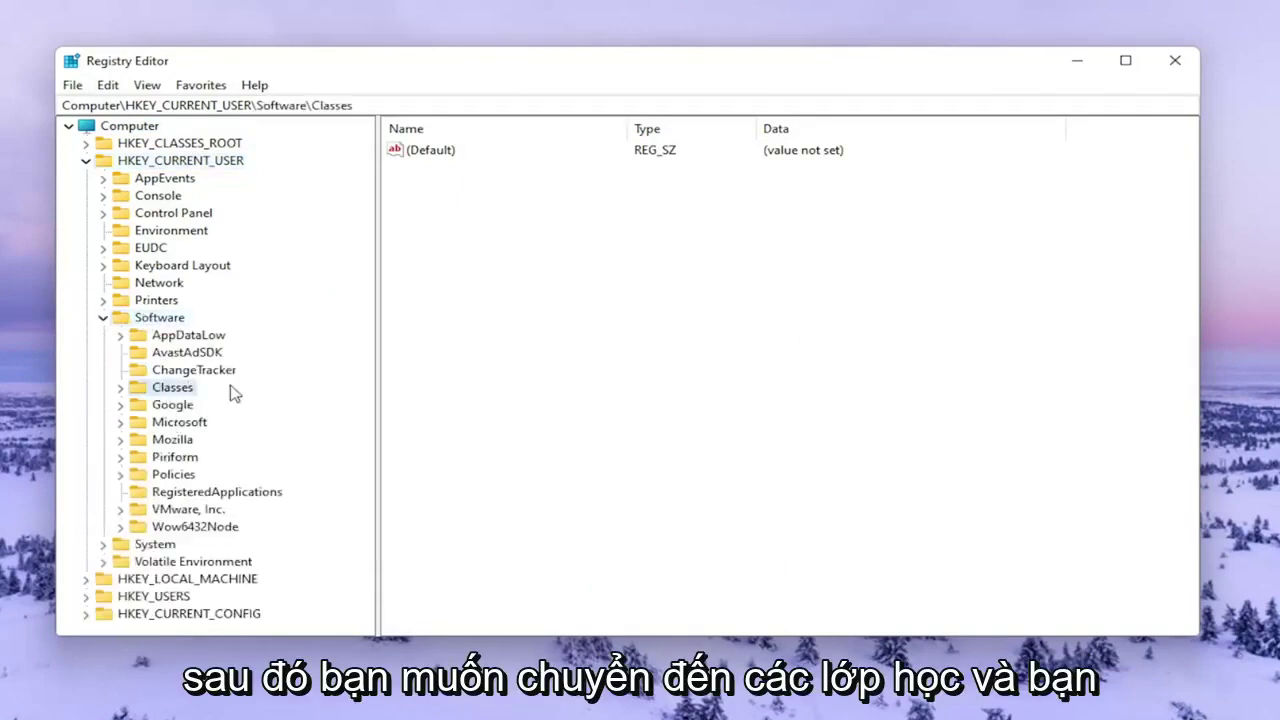
{"action": "double_click", "coordinate": [155, 390]}
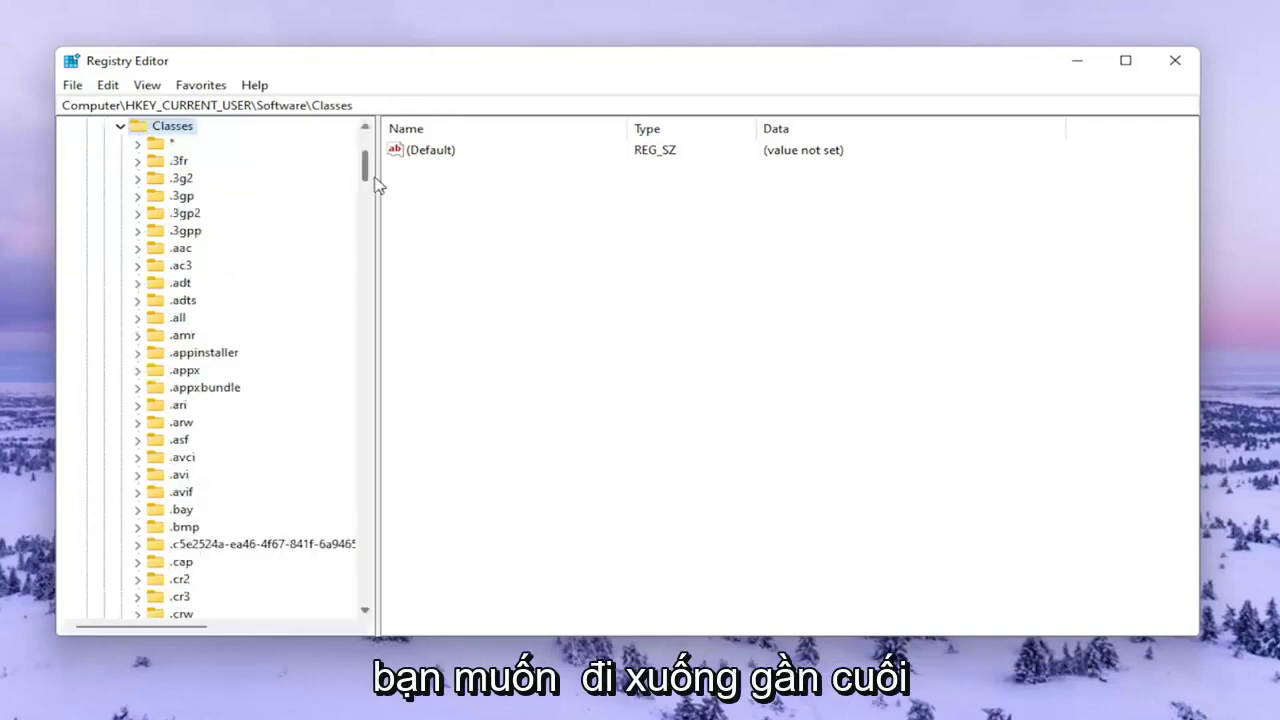
{"action": "mouse_move", "coordinate": [372, 176]}
{"action": "left_mouse_down"}
{"action": "mouse_move", "coordinate": [380, 586]}
{"action": "mouse_move", "coordinate": [383, 477]}
{"action": "left_mouse_up"}
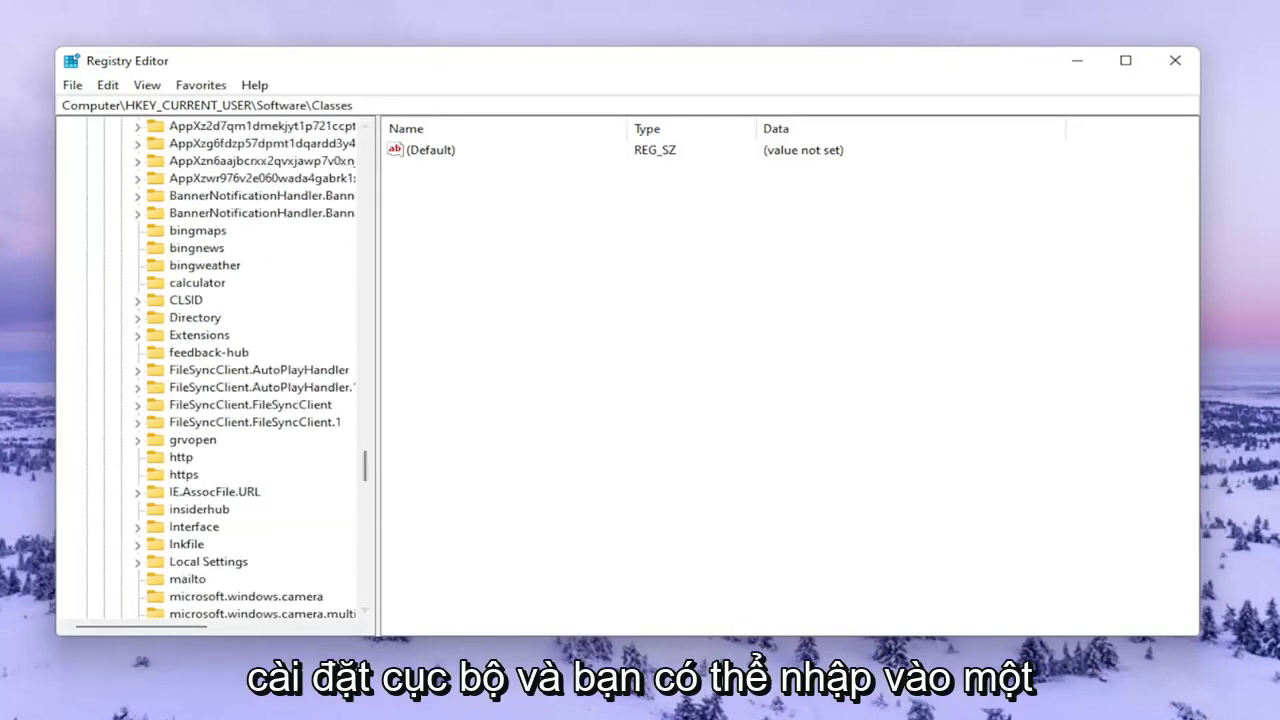
{"action": "scroll", "coordinate": [175, 383], "scroll_direction": "up", "scroll_amount": 3}
{"action": "scroll", "coordinate": [175, 383], "scroll_direction": "up", "scroll_amount": 3}
Jump to Local Settings and expand Software > Microsoft > Windows > Shell to reveal BagMRU and Bags.
{"action": "left_click", "coordinate": [215, 249]}
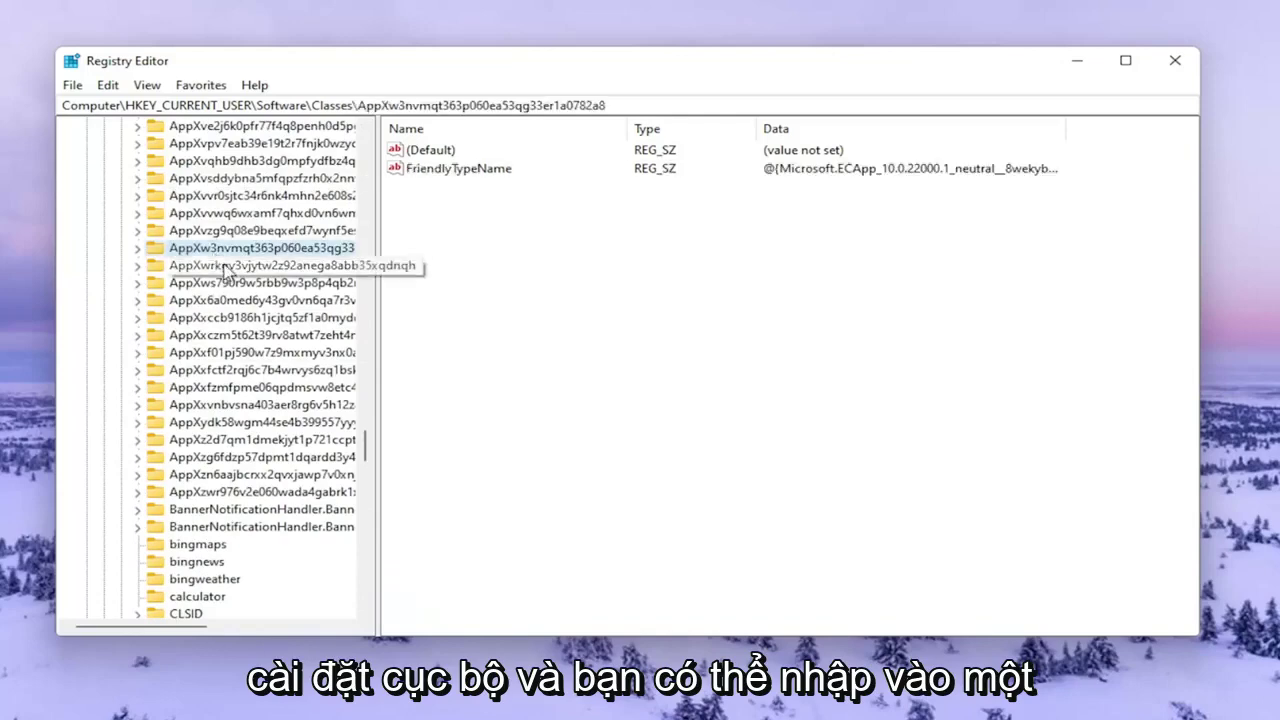
{"action": "key", "text": "l"}
{"action": "key", "text": "l"}
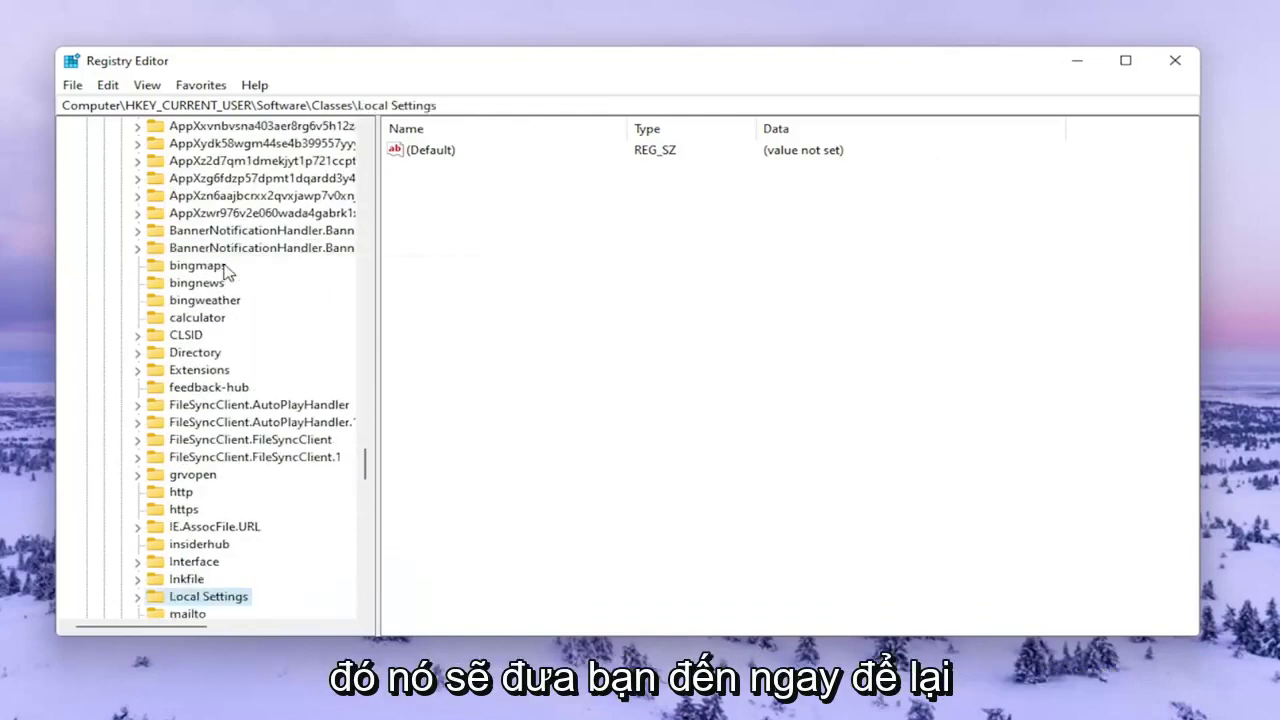
{"action": "scroll", "coordinate": [228, 386], "scroll_direction": "up", "scroll_amount": 1}
{"action": "scroll", "coordinate": [223, 474], "scroll_direction": "down", "scroll_amount": 2}
{"action": "scroll", "coordinate": [190, 468], "scroll_direction": "down", "scroll_amount": 2}
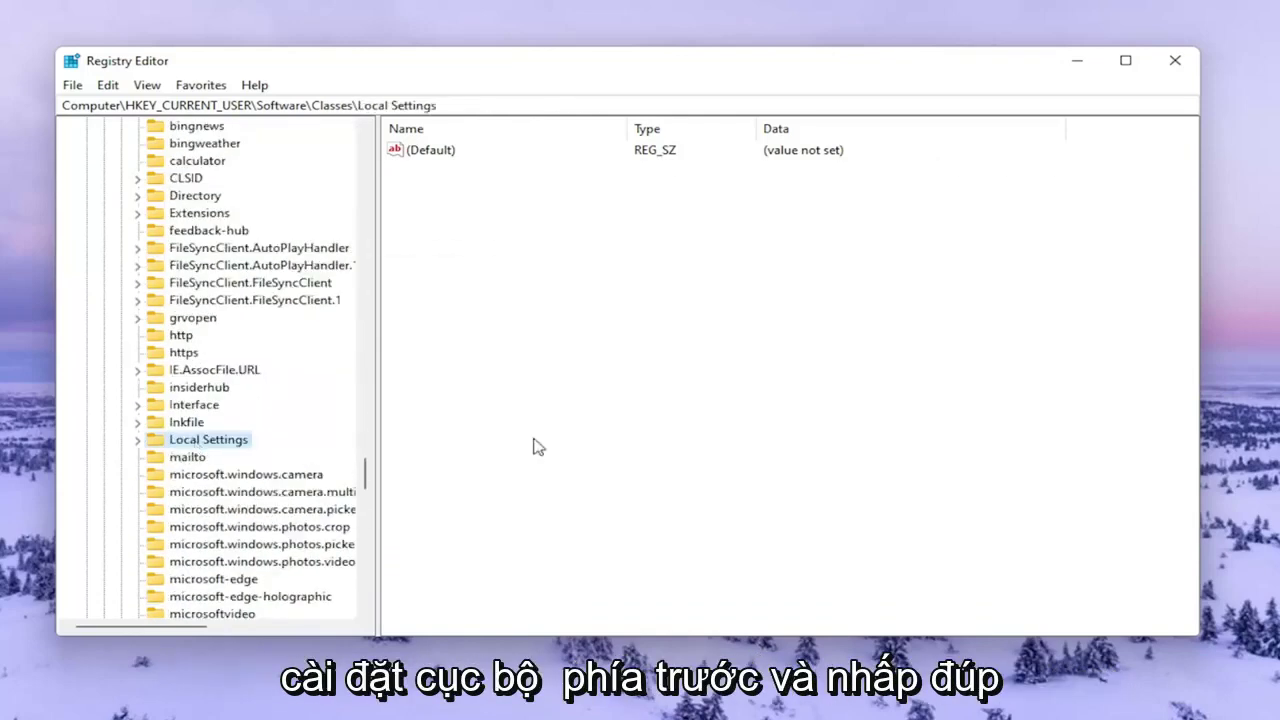
{"action": "double_click", "coordinate": [192, 442]}
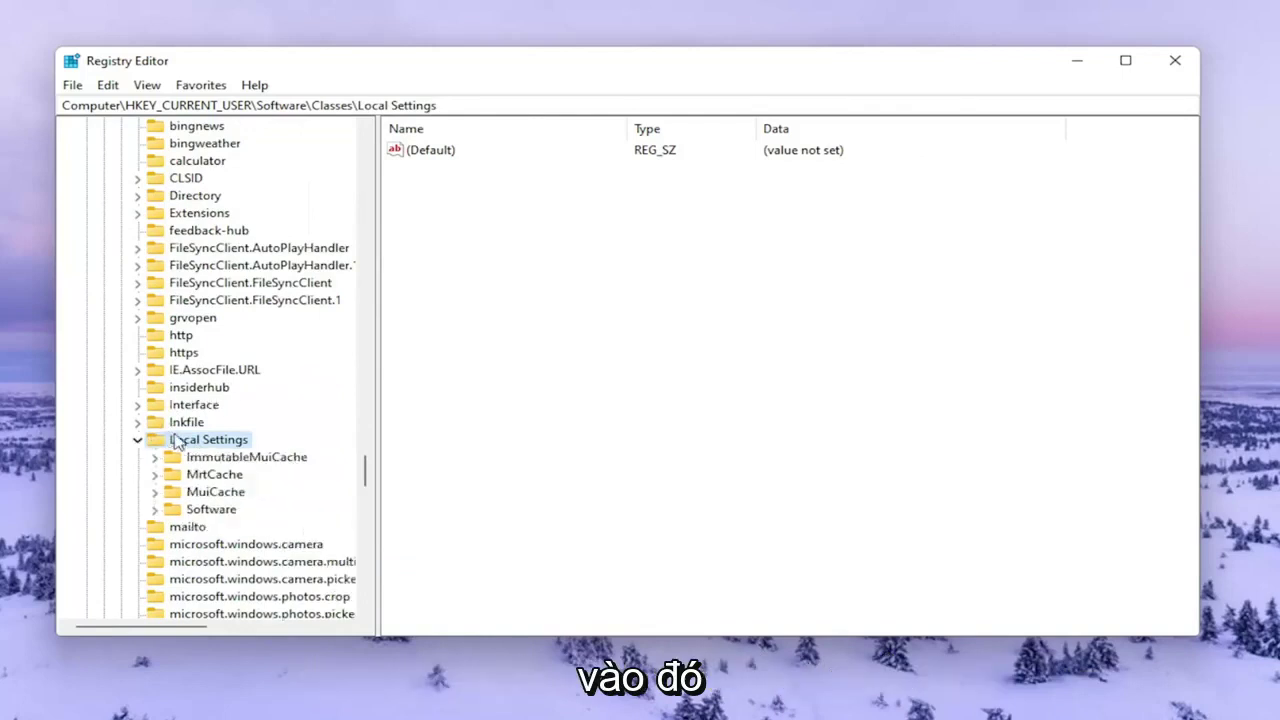
{"action": "left_click", "coordinate": [206, 499]}
{"action": "double_click", "coordinate": [208, 510]}
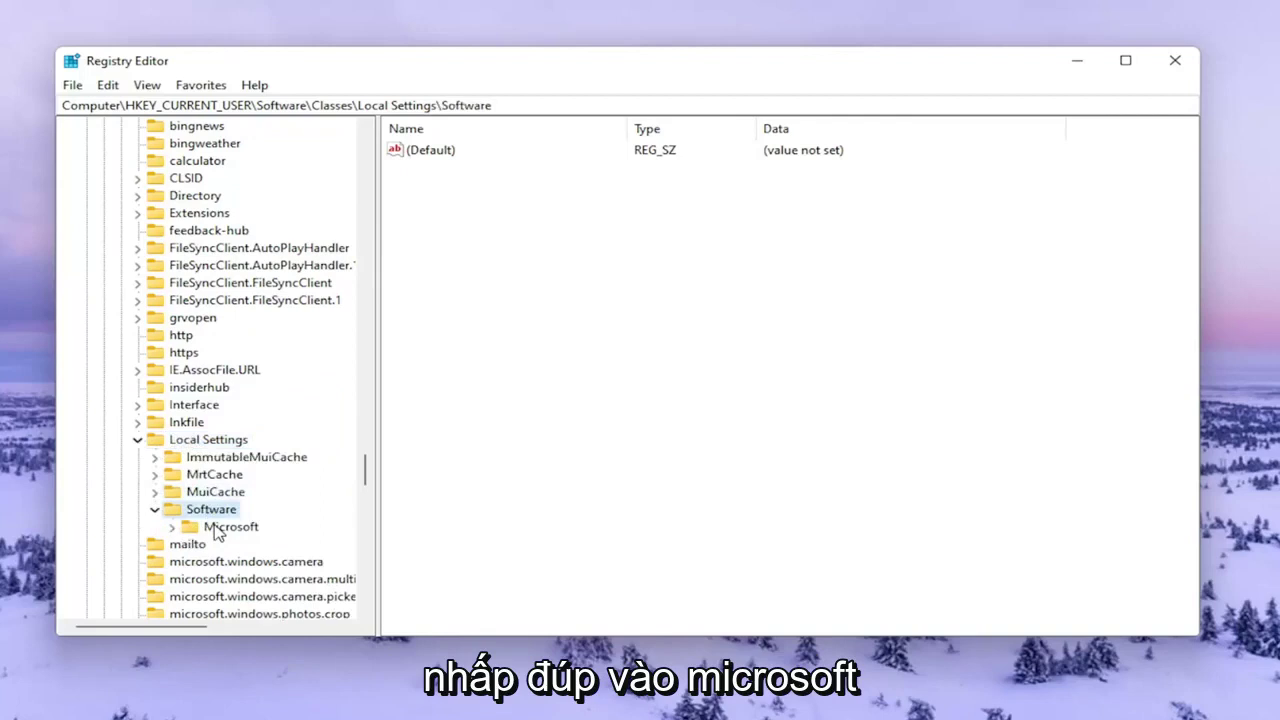
{"action": "double_click", "coordinate": [214, 530]}
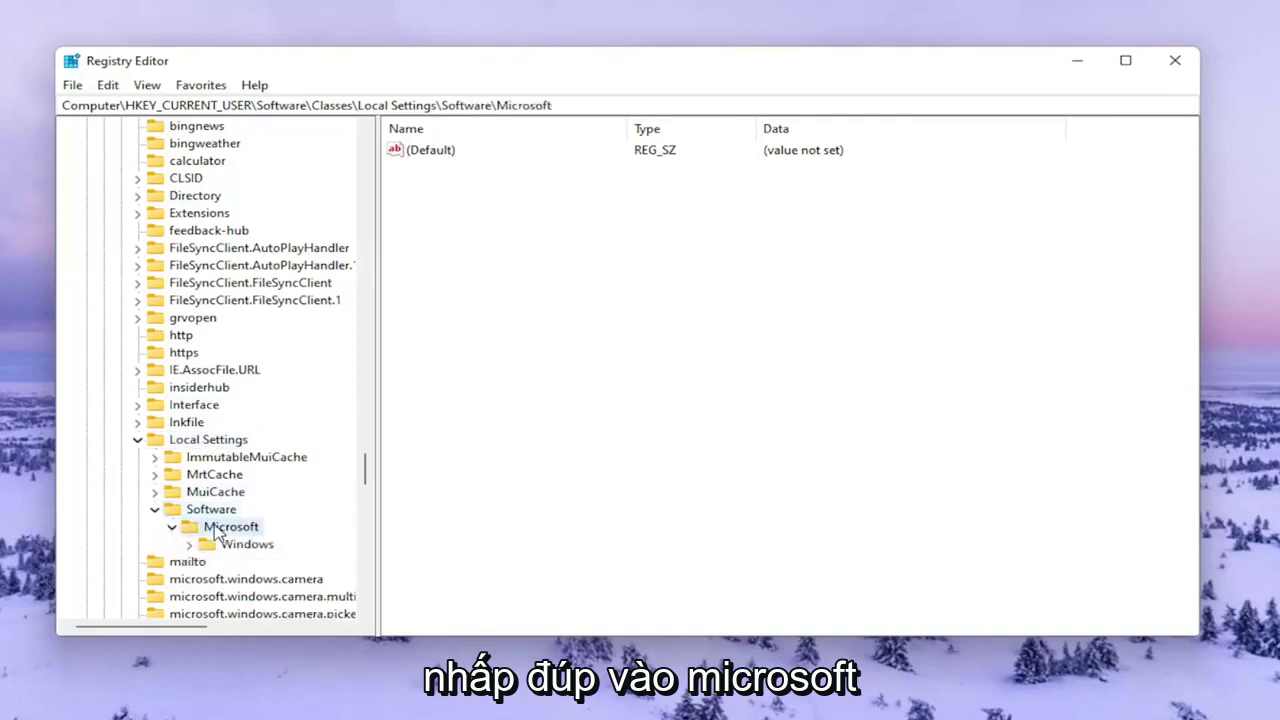
{"action": "double_click", "coordinate": [215, 550]}
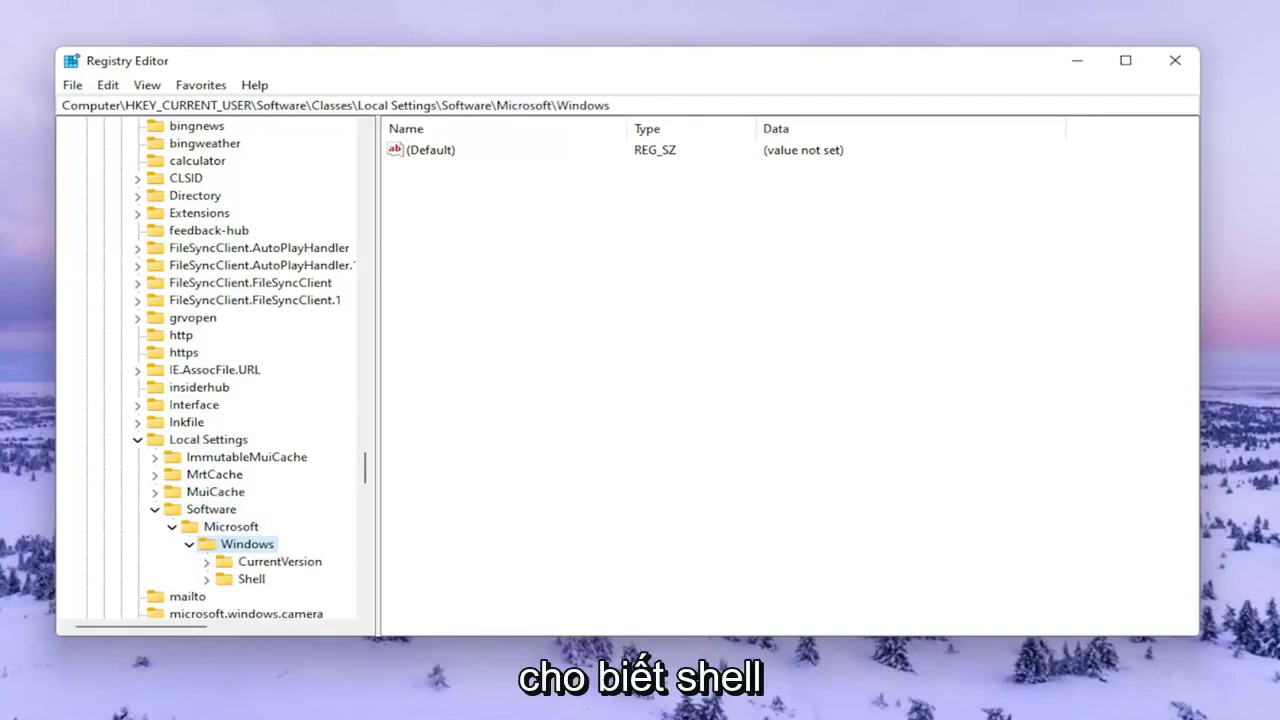
{"action": "double_click", "coordinate": [245, 579]}
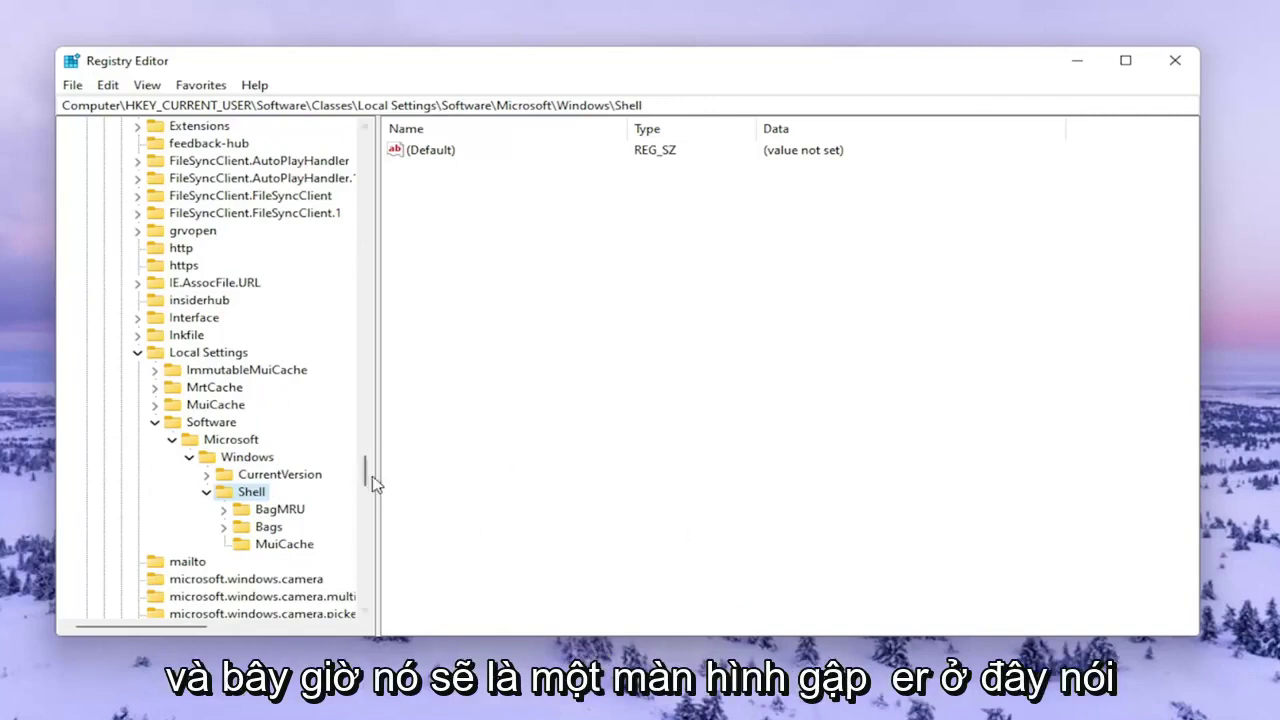
Widen the key tree and delete the BagMRU key, confirming permanent deletion.
{"action": "left_click_drag", "start_coordinate": [372, 460], "coordinate": [418, 460]}
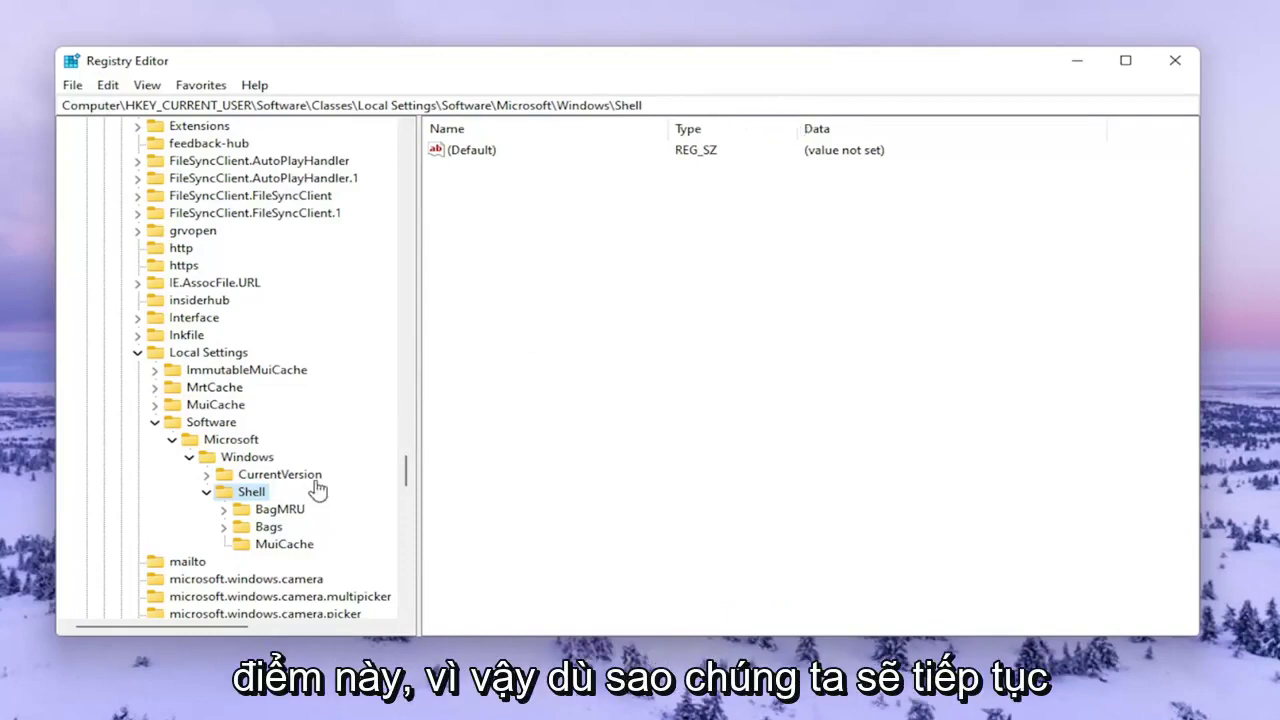
{"action": "left_click", "coordinate": [266, 515]}
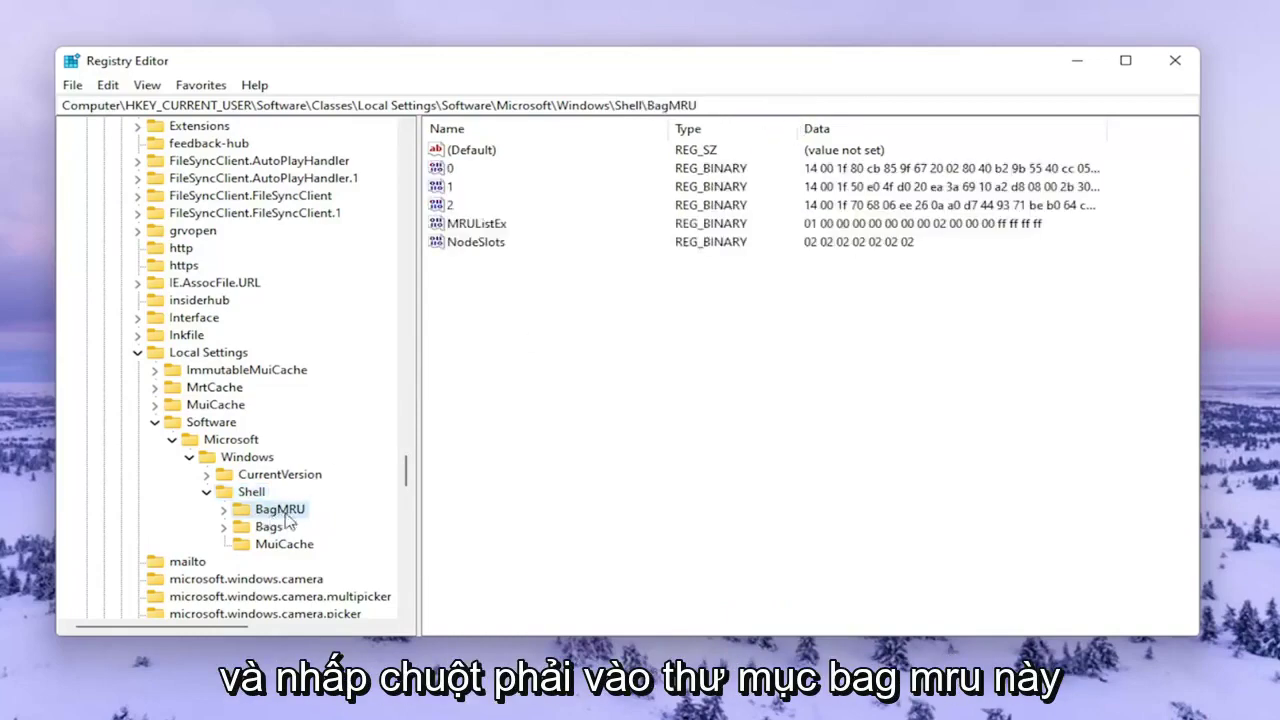
{"action": "right_click", "coordinate": [288, 512]}
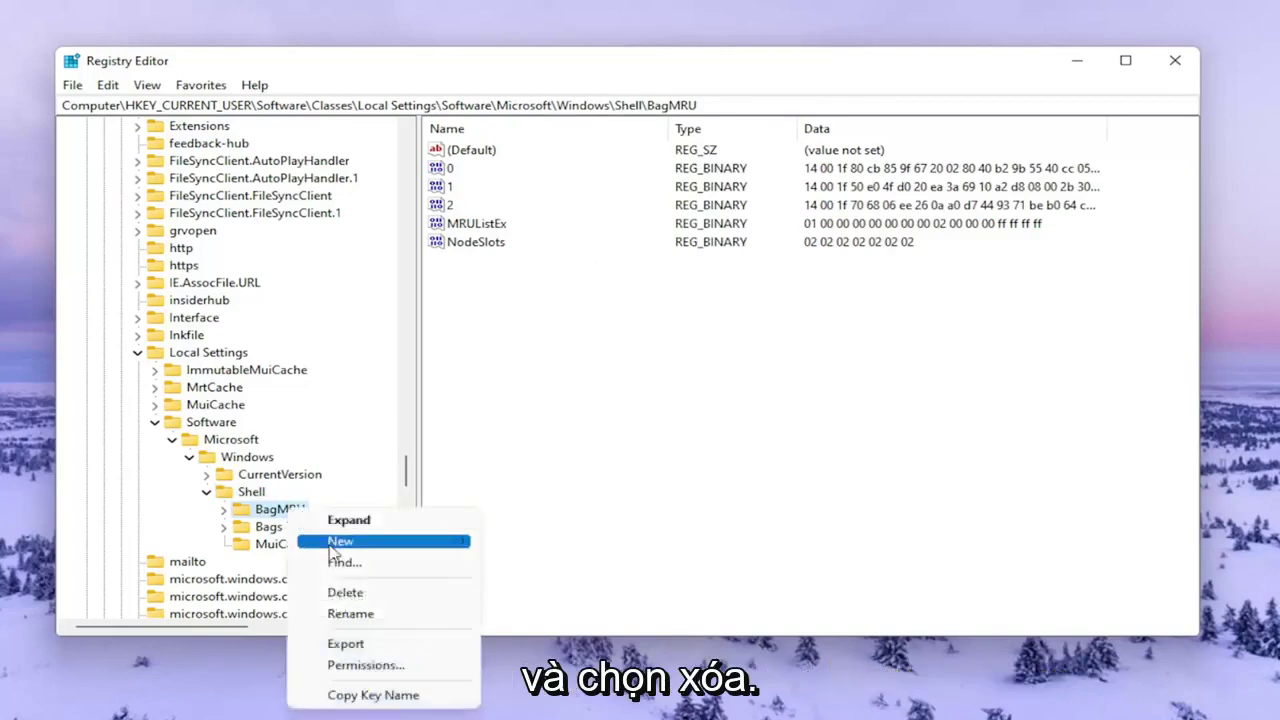
{"action": "left_click", "coordinate": [345, 593]}
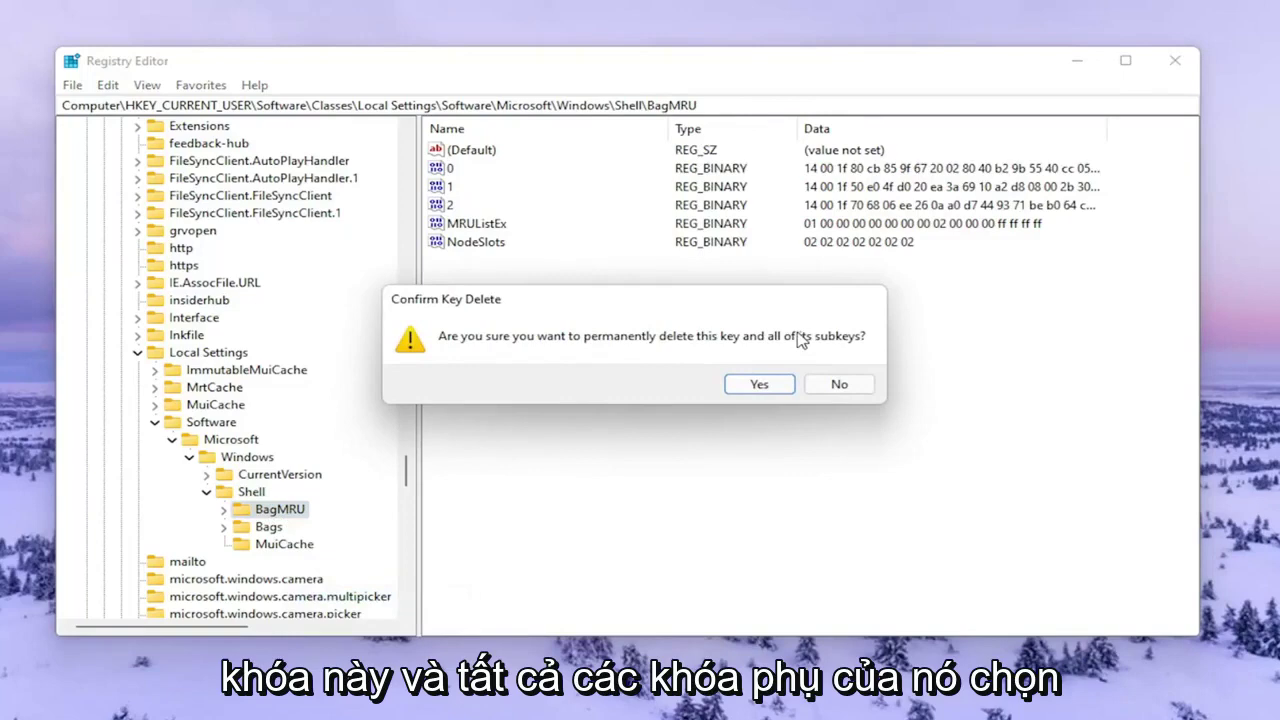
{"action": "left_click", "coordinate": [772, 385]}
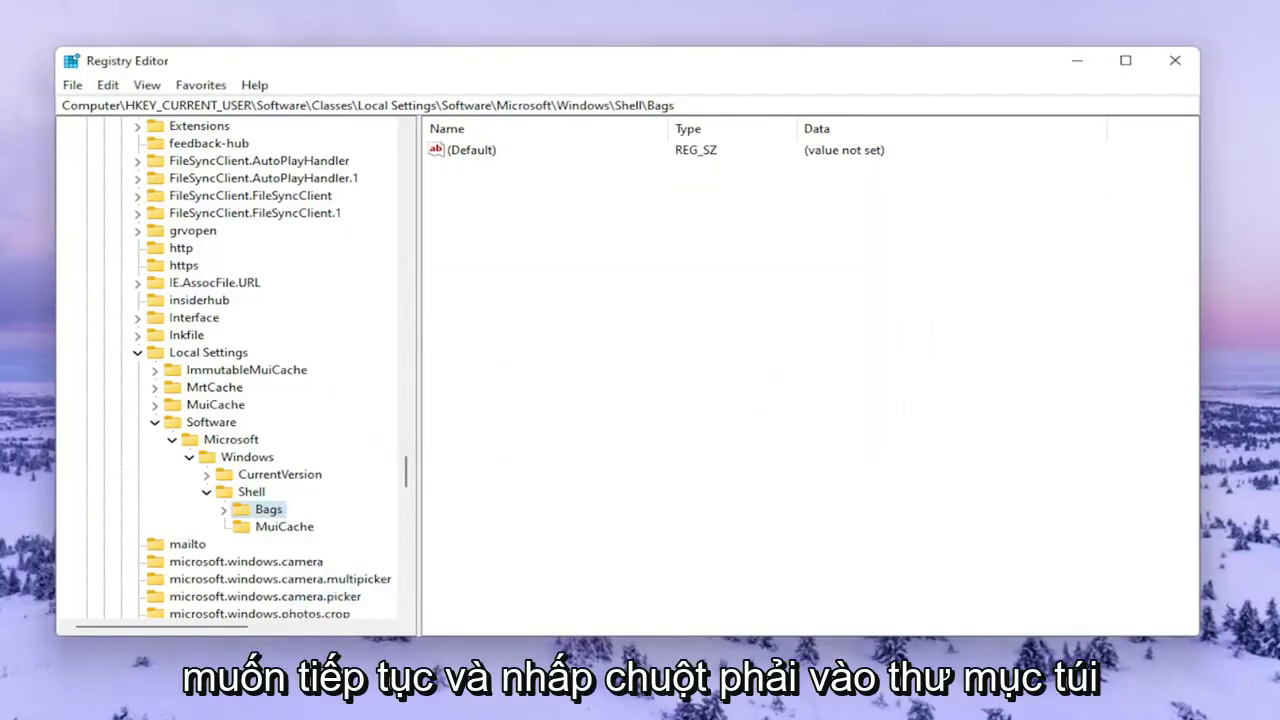
Delete the Bags key under Shell and confirm.
{"action": "right_click", "coordinate": [268, 512]}
{"action": "left_click", "coordinate": [316, 592]}
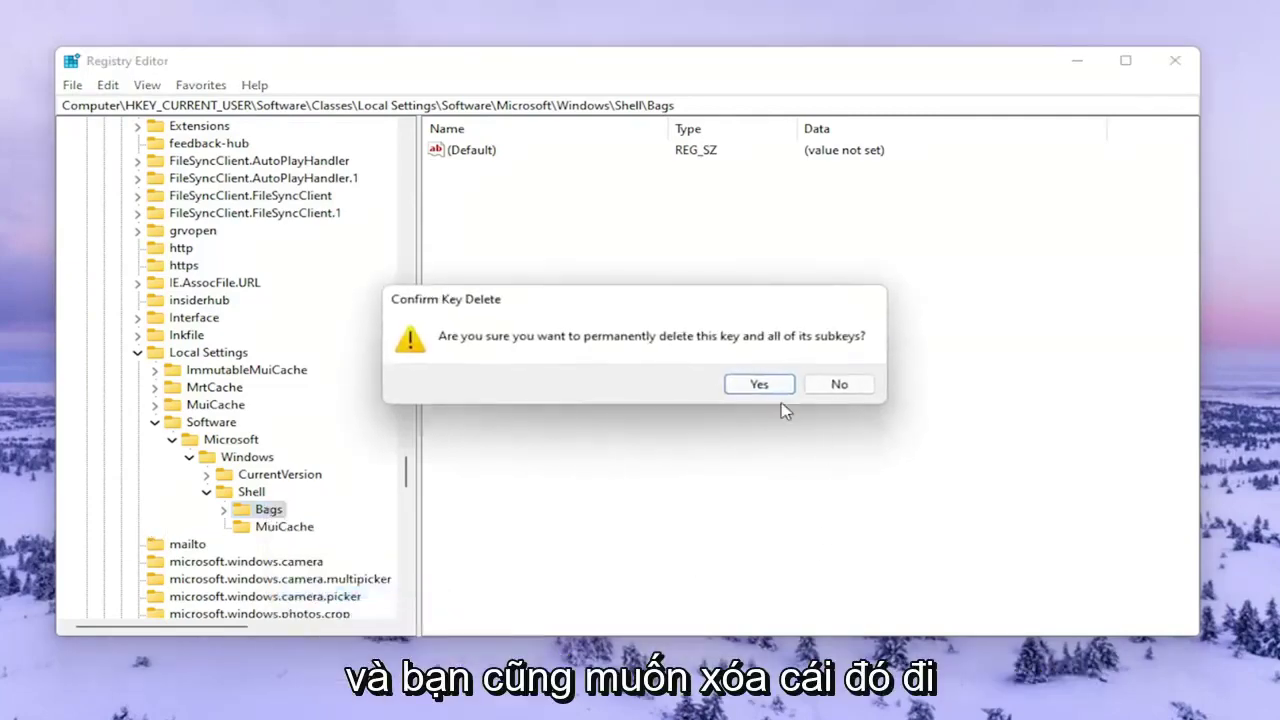
{"action": "left_click", "coordinate": [756, 383]}
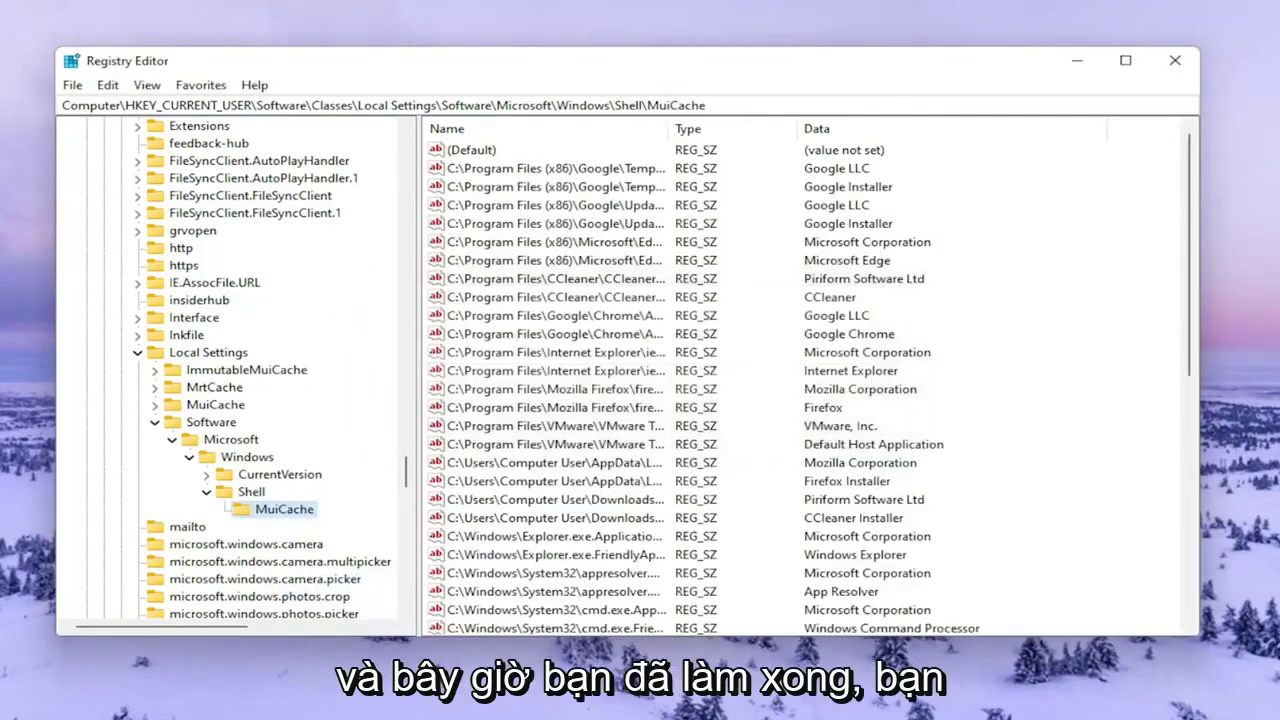
Collapse the expanded branches back to HKEY_CURRENT_USER and close Registry Editor.
{"action": "left_click", "coordinate": [205, 492]}
{"action": "left_click", "coordinate": [189, 456]}
{"action": "left_click", "coordinate": [172, 439]}
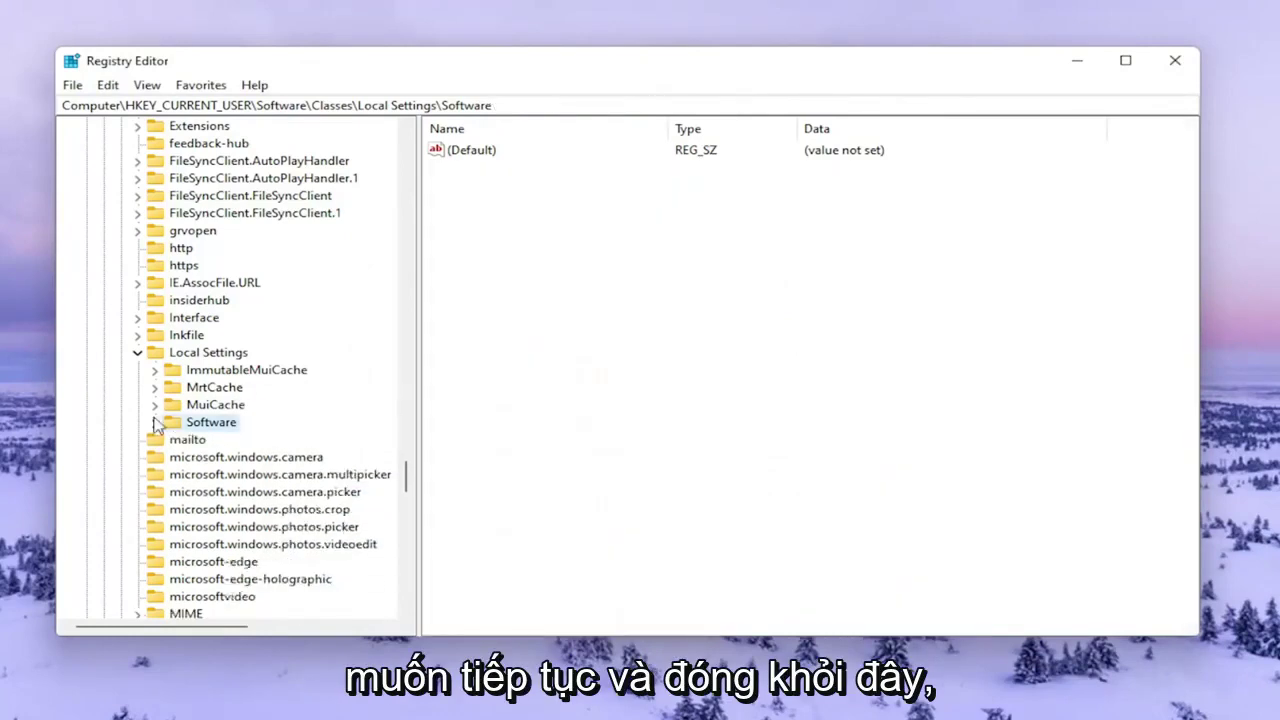
{"action": "left_click", "coordinate": [138, 352]}
{"action": "scroll", "coordinate": [289, 434], "scroll_direction": "up", "scroll_amount": 5}
{"action": "scroll", "coordinate": [390, 405], "scroll_direction": "up", "scroll_amount": 5}
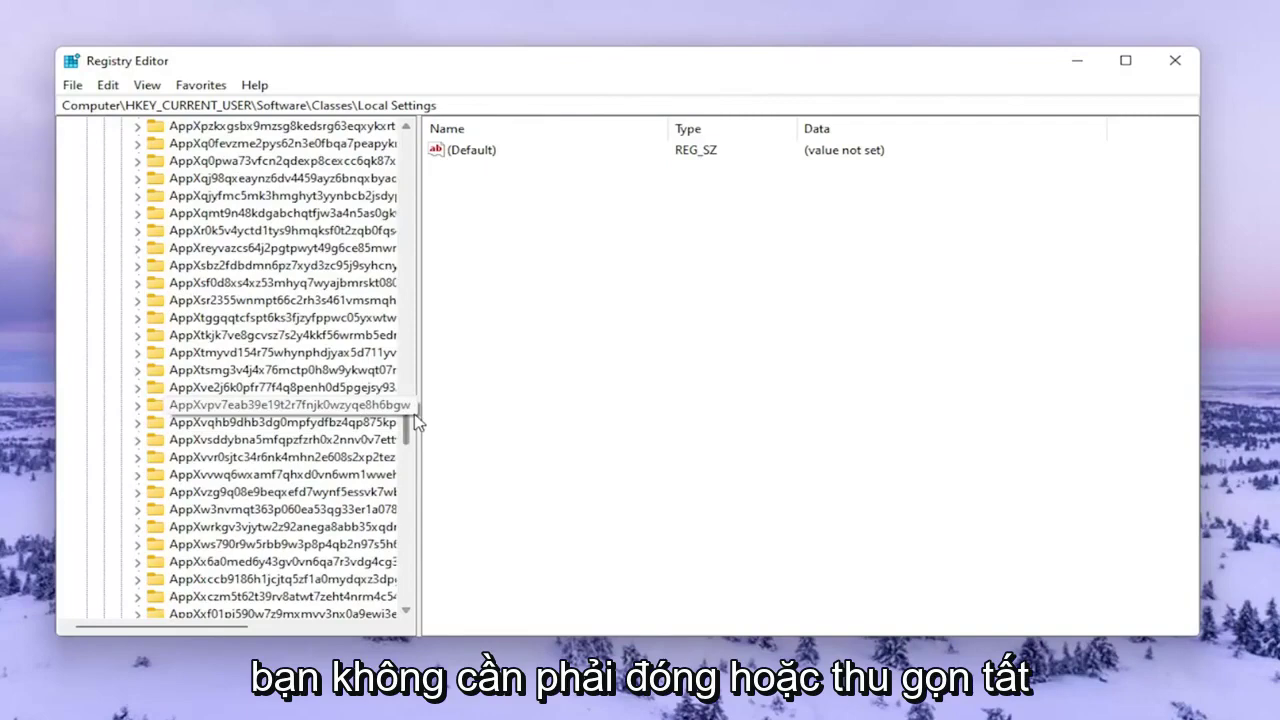
{"action": "left_click_drag", "start_coordinate": [407, 425], "coordinate": [420, 128]}
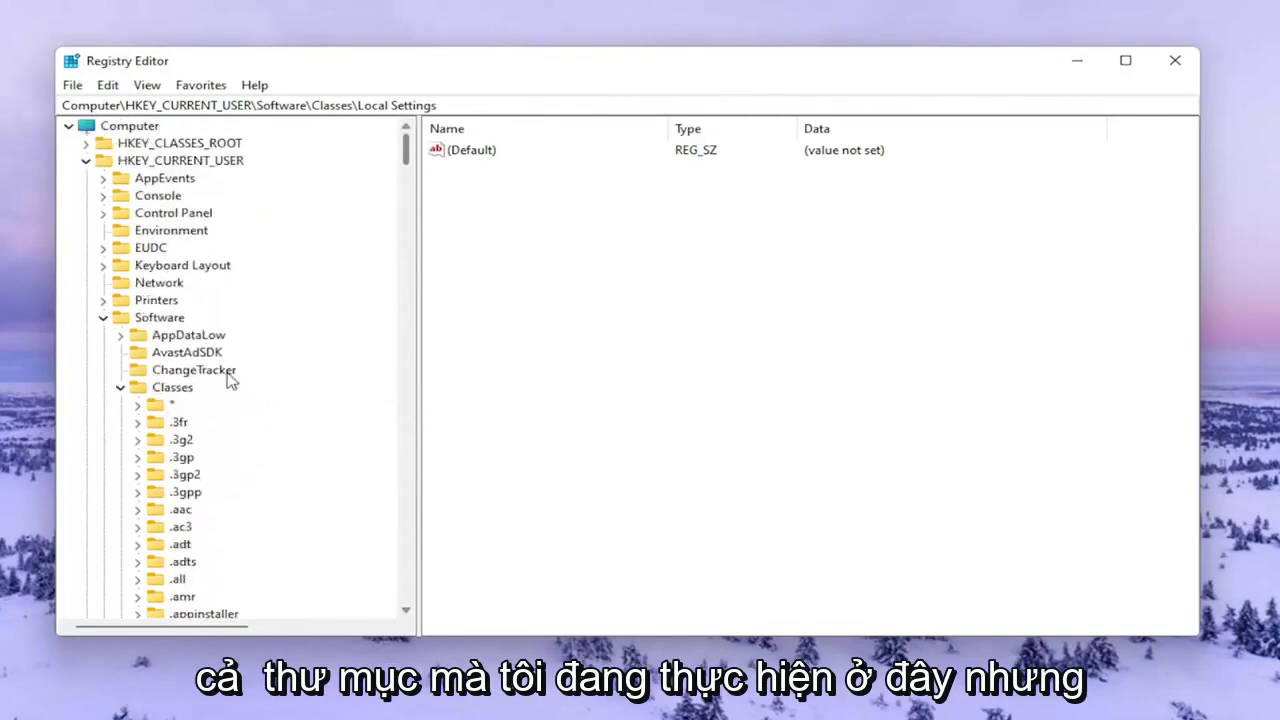
{"action": "left_click", "coordinate": [121, 387]}
{"action": "left_click", "coordinate": [103, 317]}
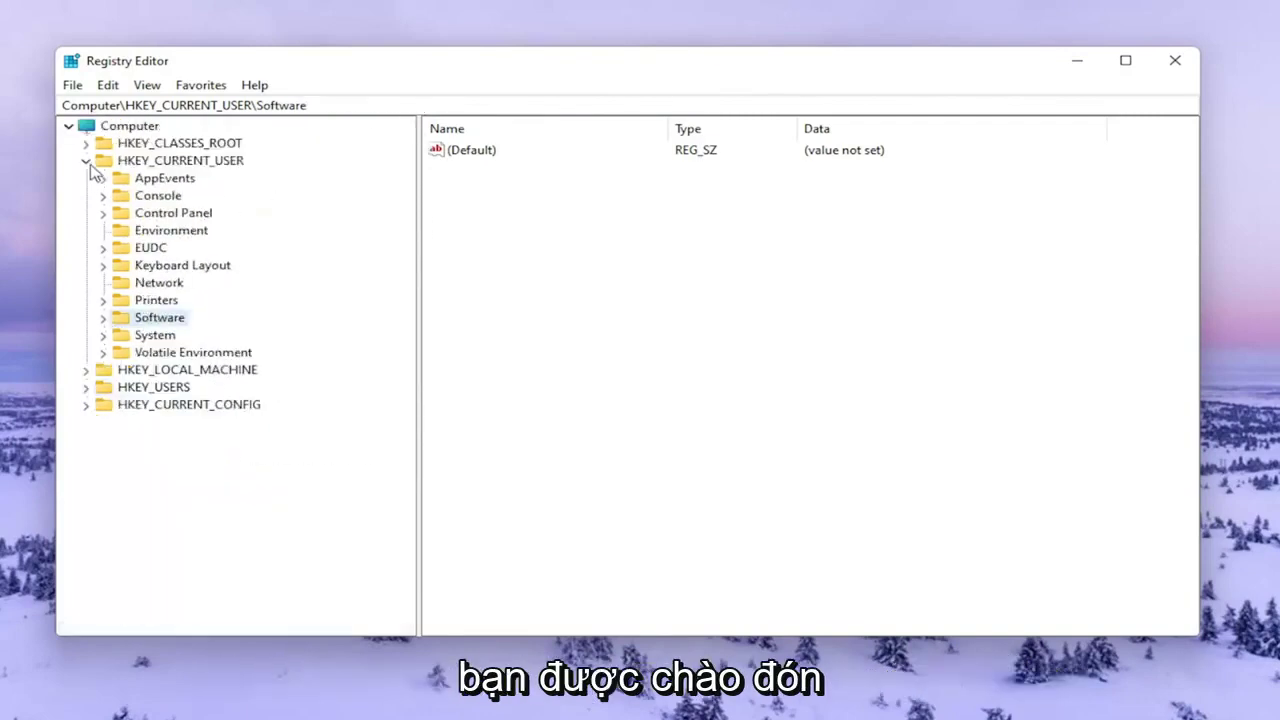
{"action": "left_click", "coordinate": [86, 160]}
{"action": "left_click", "coordinate": [1175, 60]}
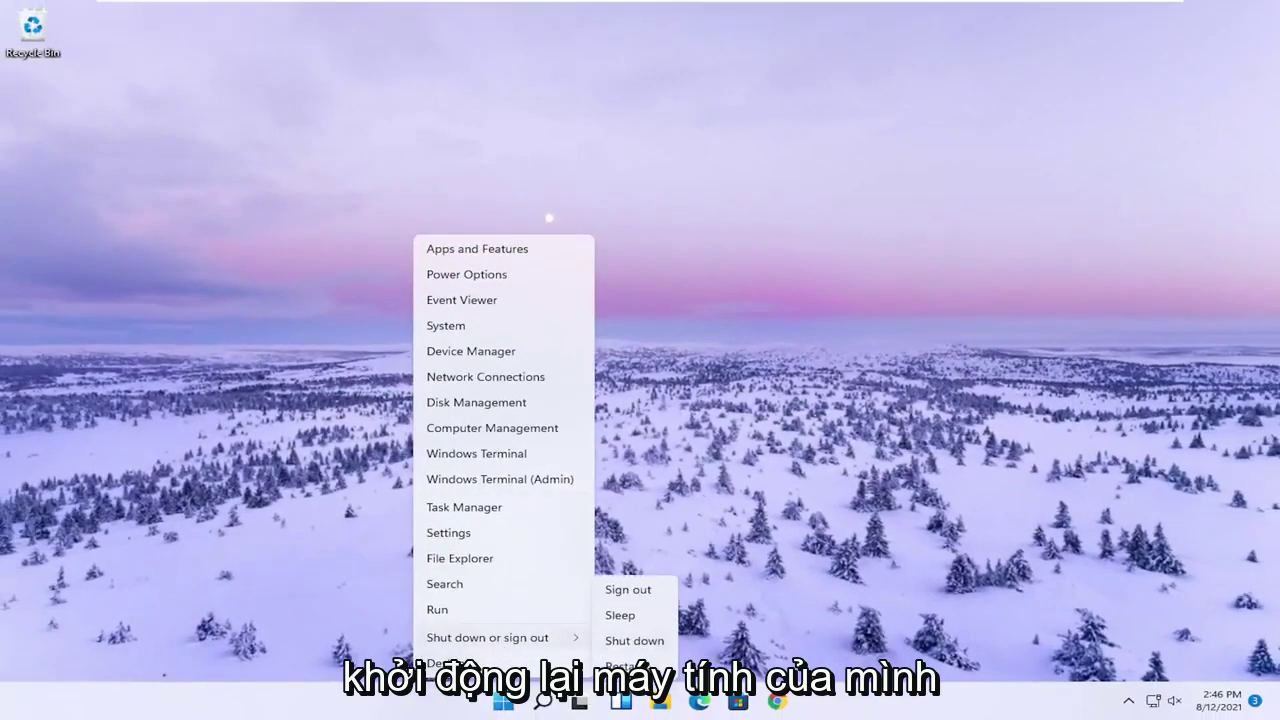
Restart Windows and let it boot back to the desktop.
{"action": "key", "text": "r"}
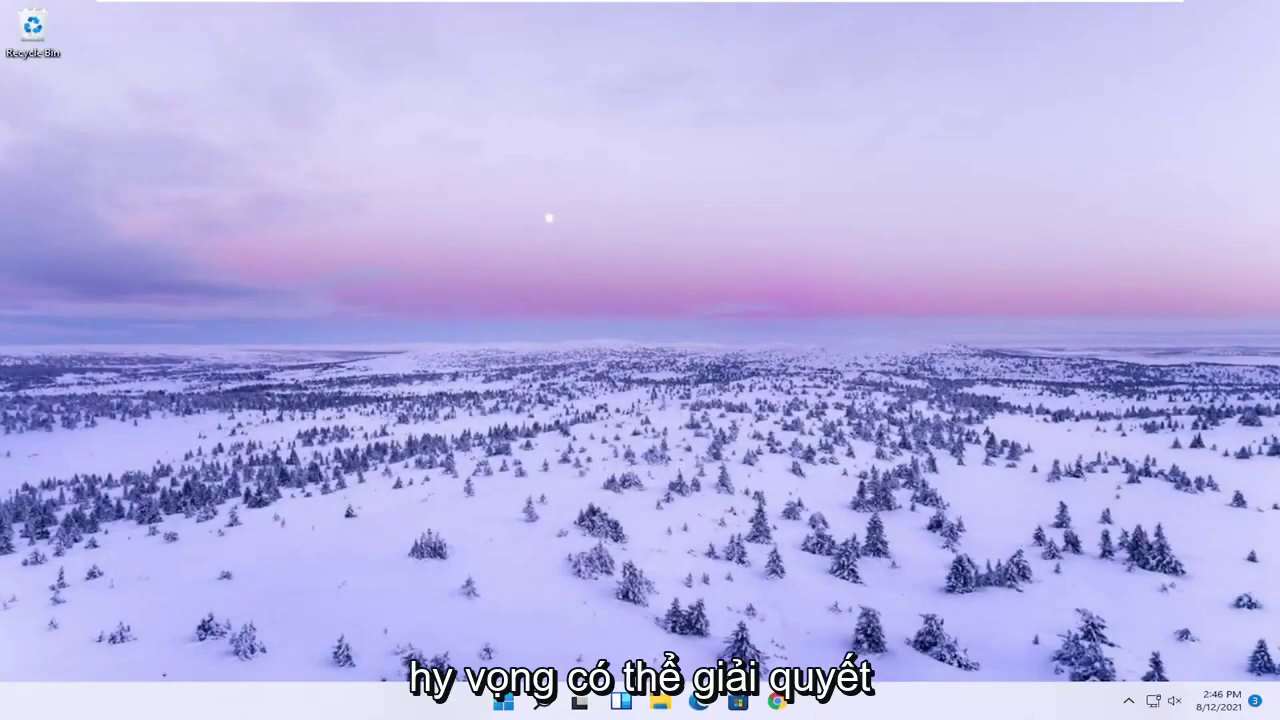
{"action": "left_click", "coordinate": [659, 697]}
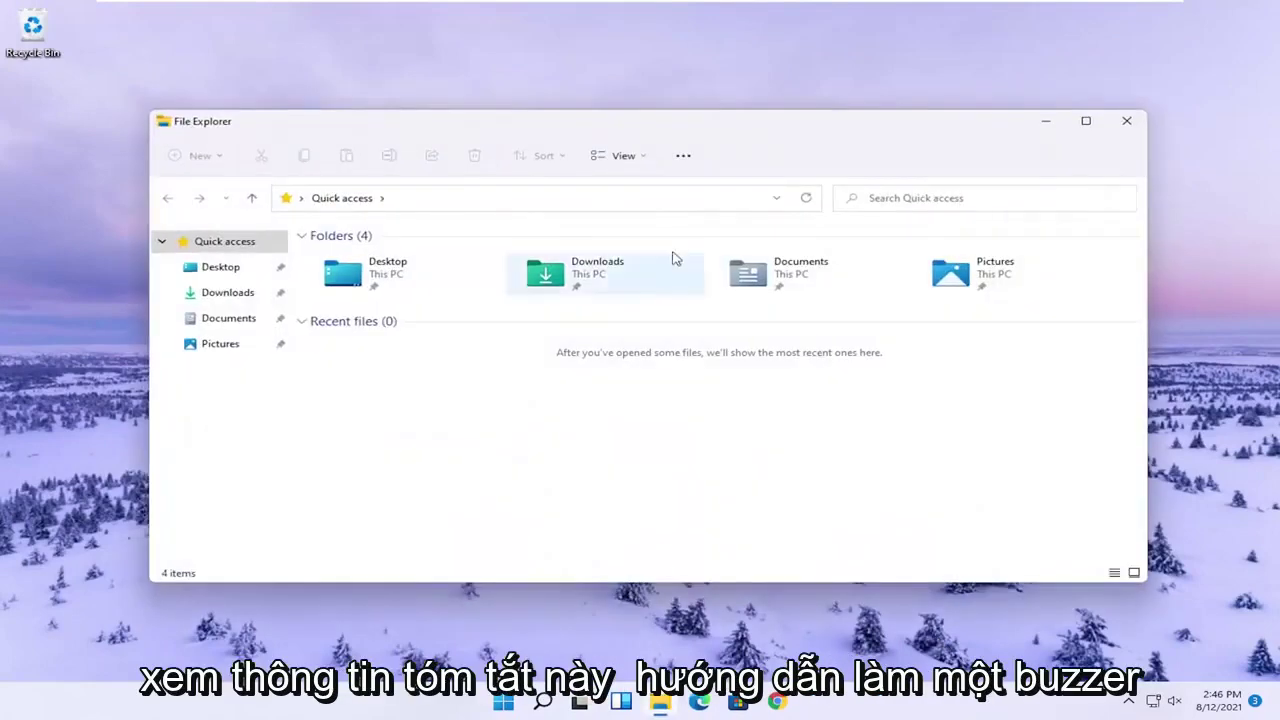
{"action": "left_click", "coordinate": [1123, 120]}
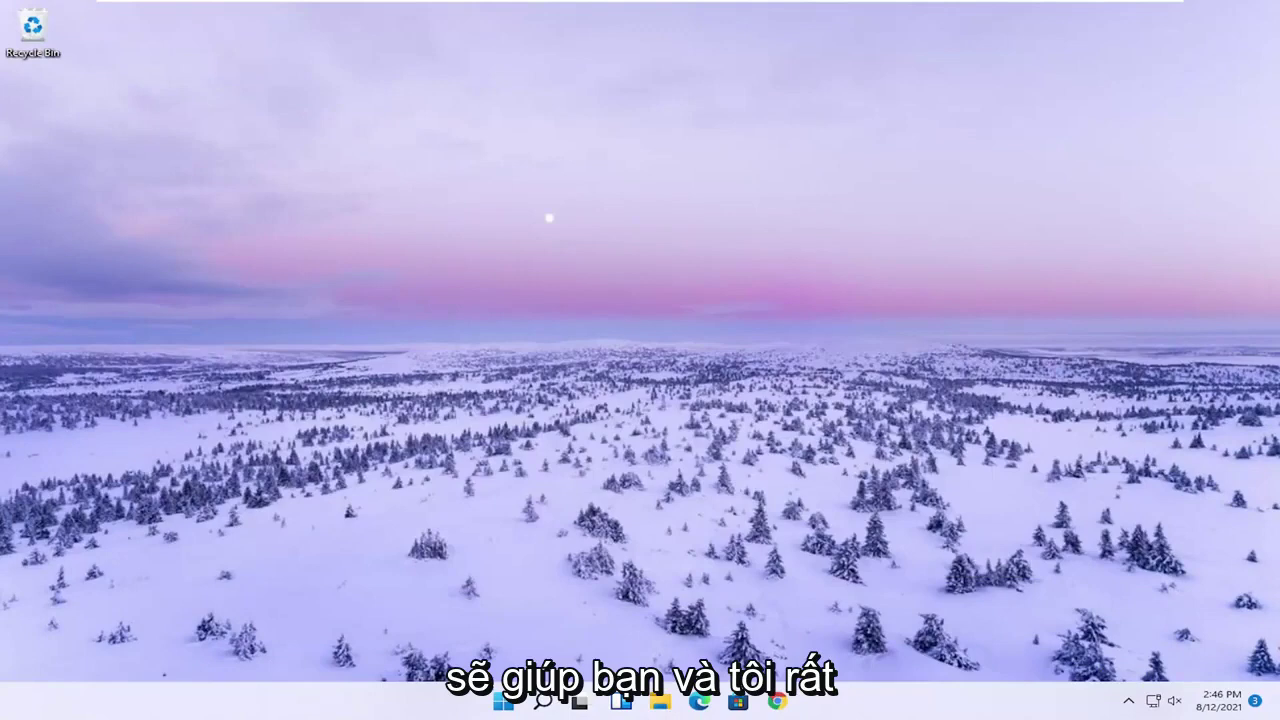